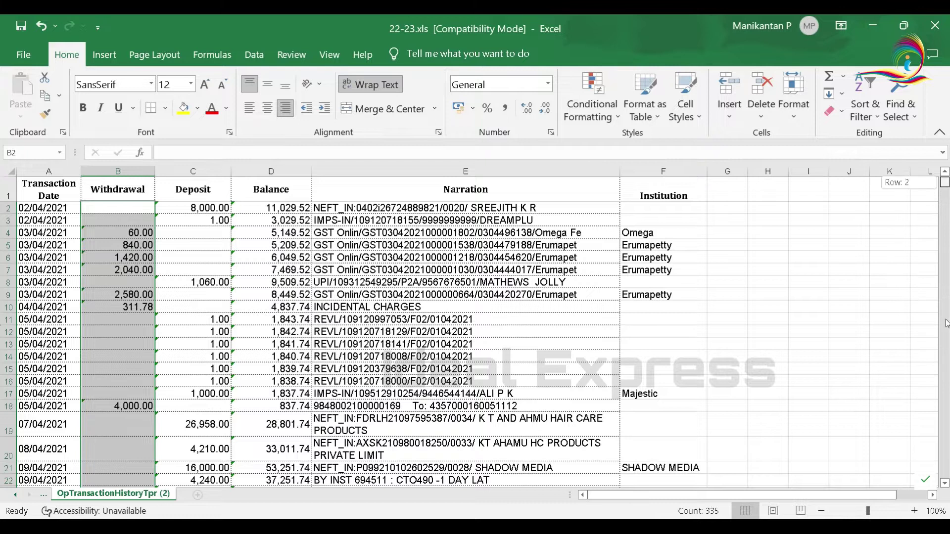
- Try to AutoSum the Withdrawal amounts across B2:B666
{"action": "scroll", "coordinate": [218, 364], "scroll_direction": "down", "scroll_amount": 8}
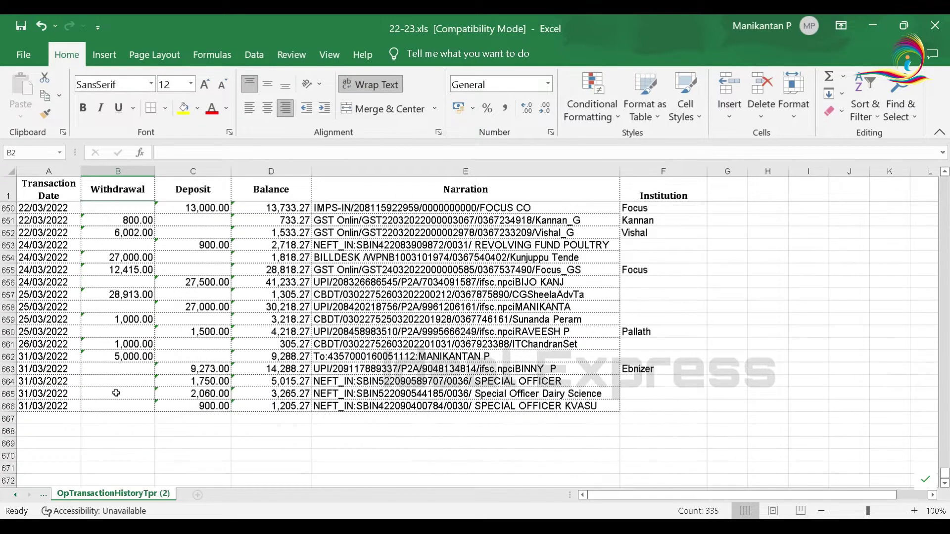
{"action": "left_click", "coordinate": [115, 369], "text": "shift"}
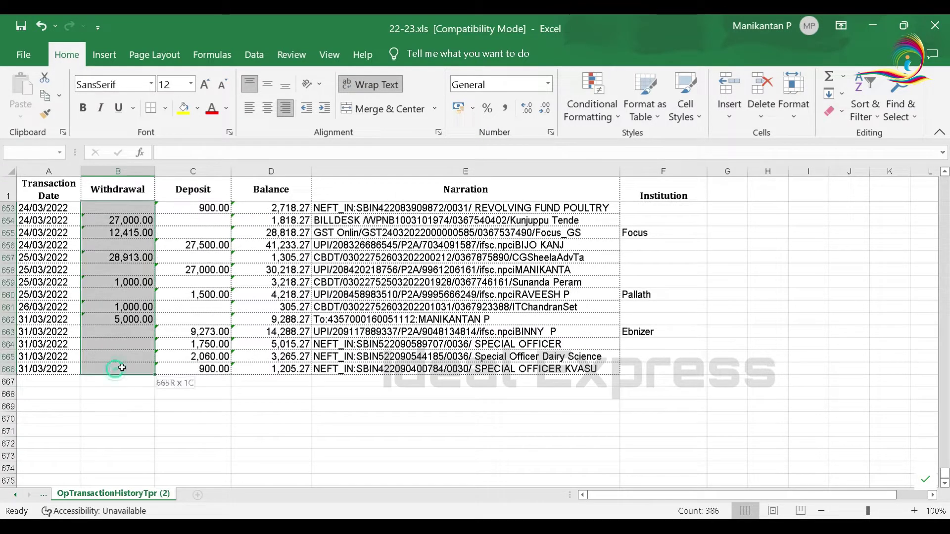
{"action": "left_click", "coordinate": [828, 78]}
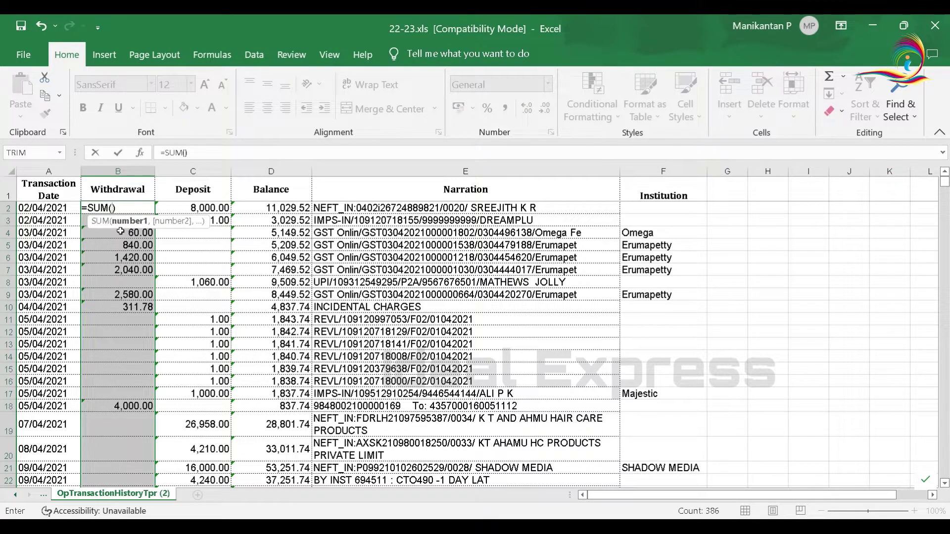
{"action": "key", "text": "Escape"}
- Total the Withdrawal column in B667 with the formula =SUM(B2:B666)
{"action": "scroll", "coordinate": [181, 300], "scroll_direction": "down", "scroll_amount": 20}
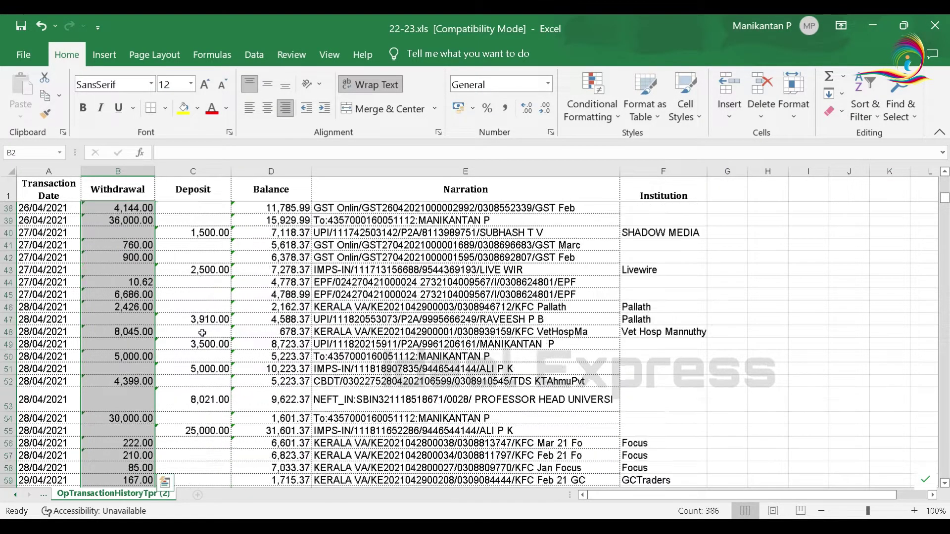
{"action": "scroll", "coordinate": [202, 341], "scroll_direction": "down", "scroll_amount": 20}
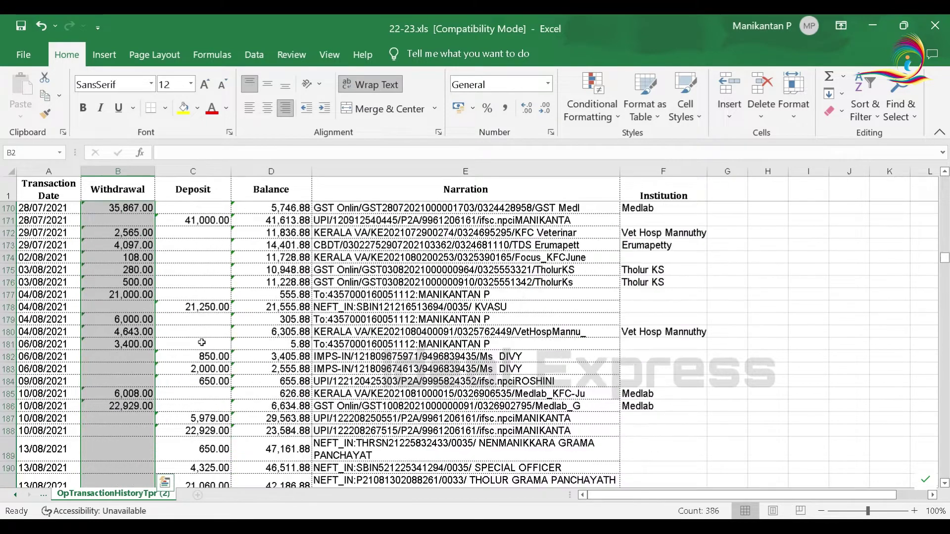
{"action": "scroll", "coordinate": [204, 342], "scroll_direction": "down", "scroll_amount": 8}
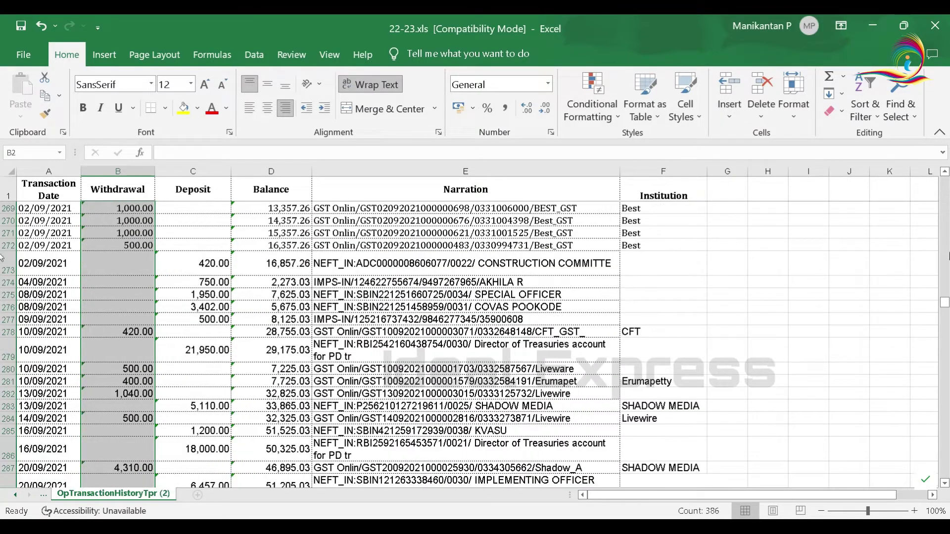
{"action": "left_click_drag", "start_coordinate": [944, 304], "coordinate": [937, 482]}
{"action": "scroll", "coordinate": [166, 482], "scroll_direction": "down", "scroll_amount": 3}
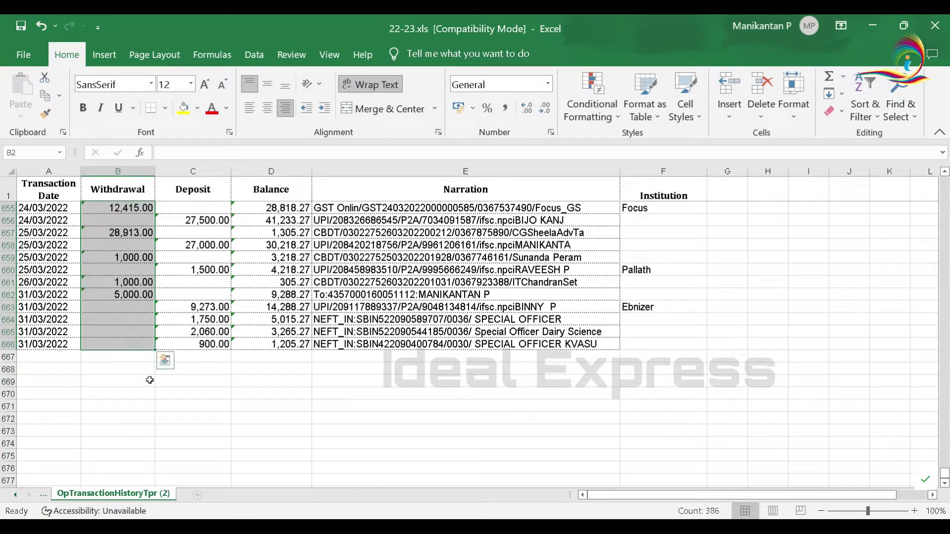
{"action": "left_click", "coordinate": [89, 357]}
{"action": "type", "text": "=s"}
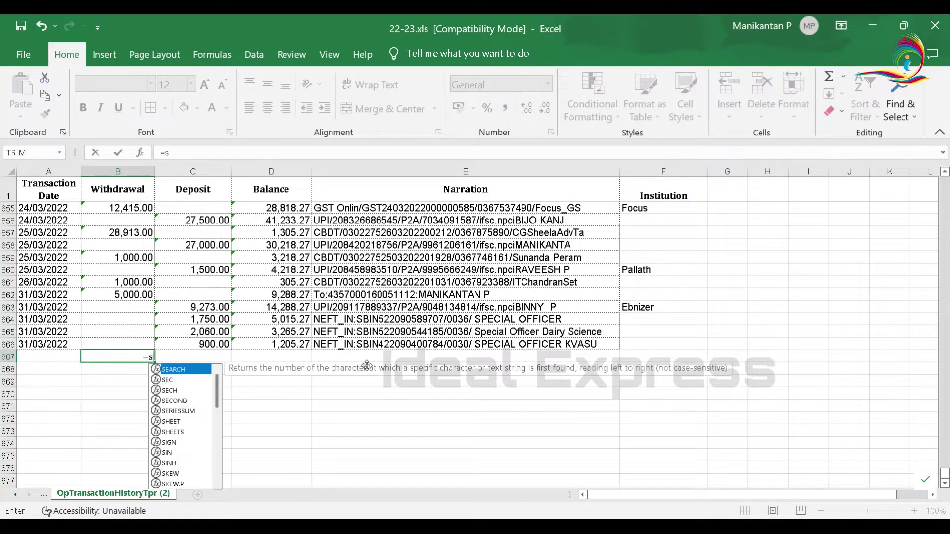
{"action": "type", "text": "um("}
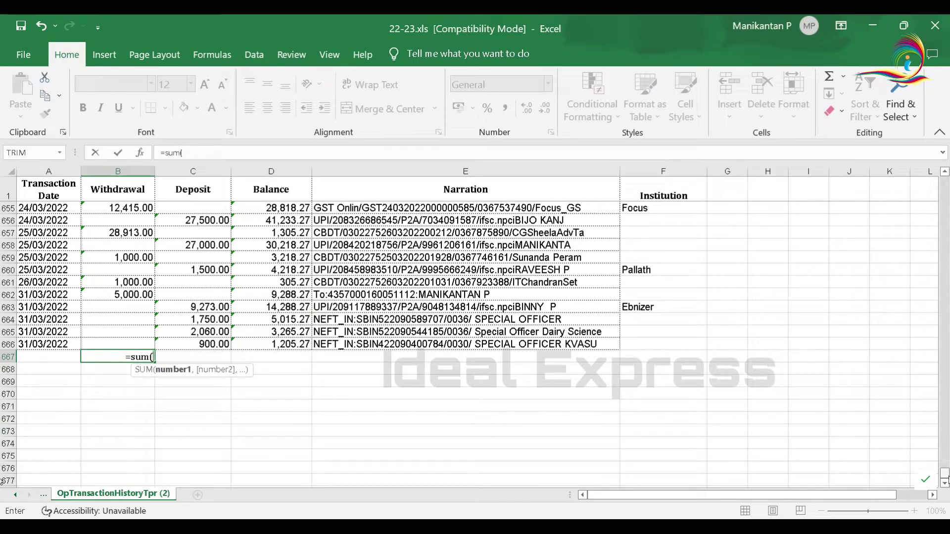
{"action": "left_click_drag", "start_coordinate": [946, 480], "coordinate": [946, 181]}
{"action": "left_click_drag", "start_coordinate": [114, 210], "coordinate": [143, 457]}
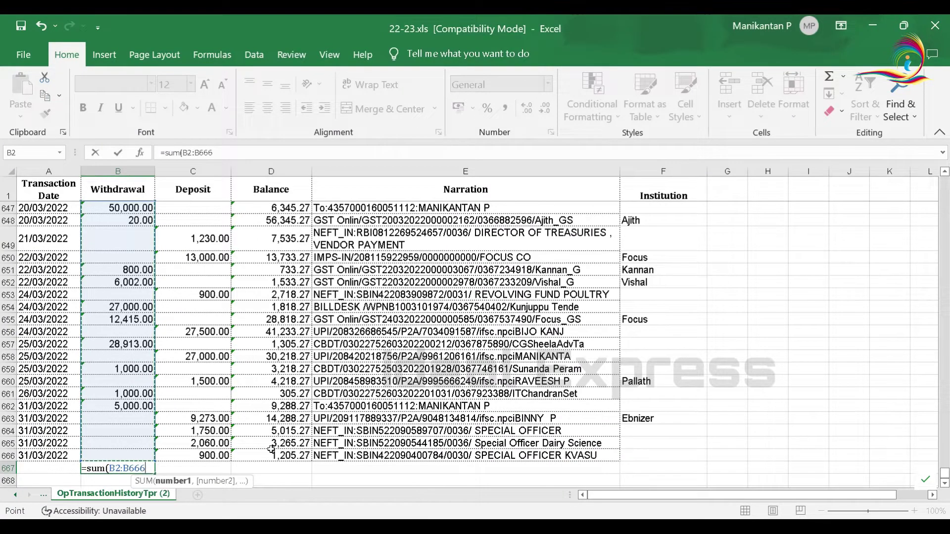
{"action": "key", "text": "Return"}
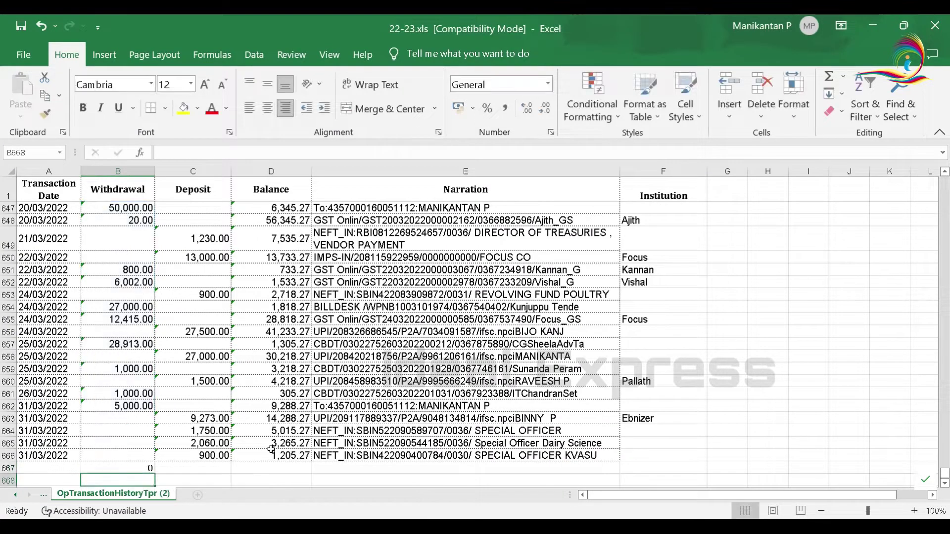
- Inspect the SUM formula in B667 and the content of the withdrawal cells above it
{"action": "left_click", "coordinate": [120, 471]}
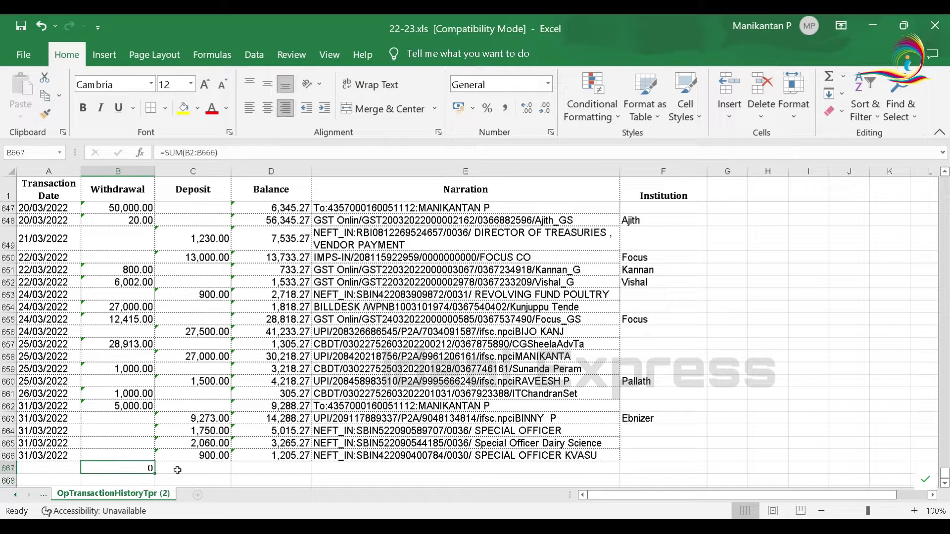
{"action": "scroll", "coordinate": [134, 396], "scroll_direction": "up", "scroll_amount": 12}
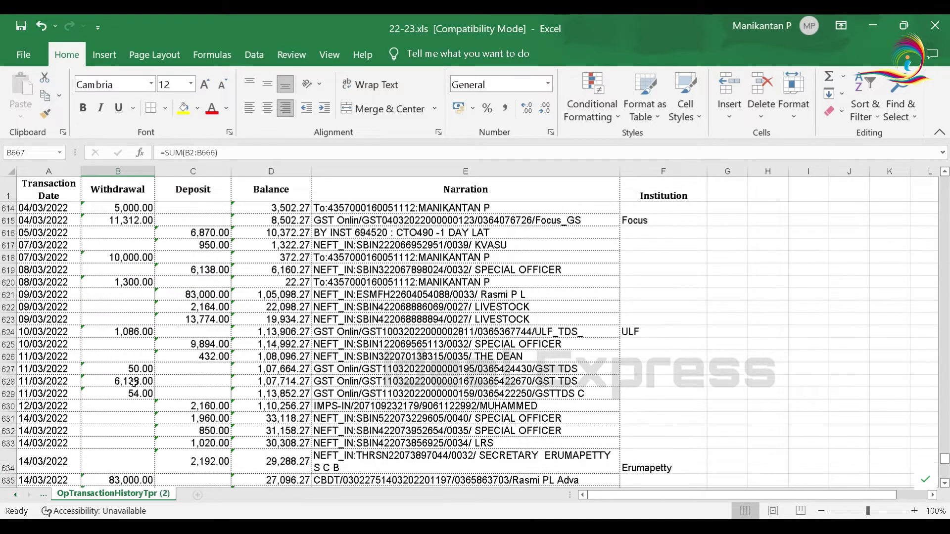
{"action": "scroll", "coordinate": [133, 406], "scroll_direction": "down", "scroll_amount": 11}
{"action": "scroll", "coordinate": [133, 406], "scroll_direction": "down", "scroll_amount": 4}
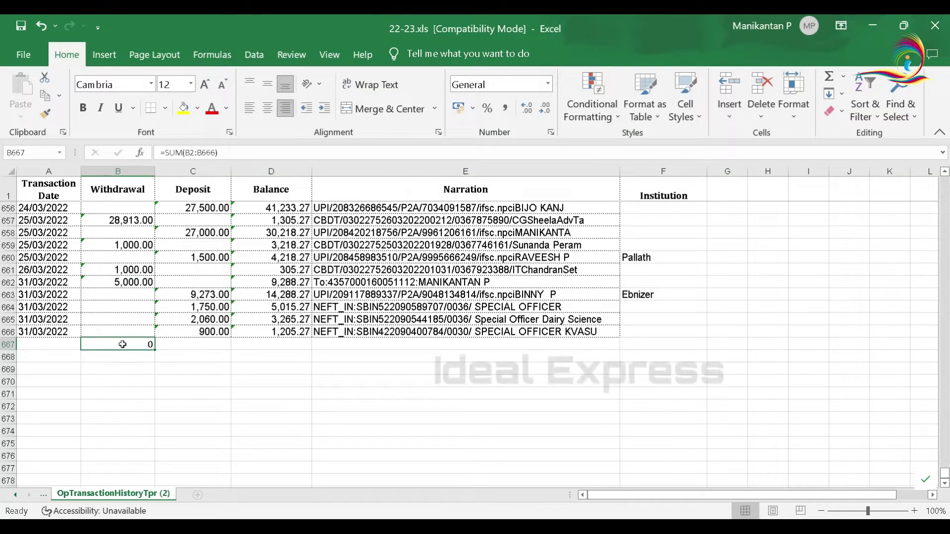
{"action": "left_click", "coordinate": [114, 269]}
{"action": "left_click", "coordinate": [111, 284]}
{"action": "scroll", "coordinate": [127, 321], "scroll_direction": "up", "scroll_amount": 12}
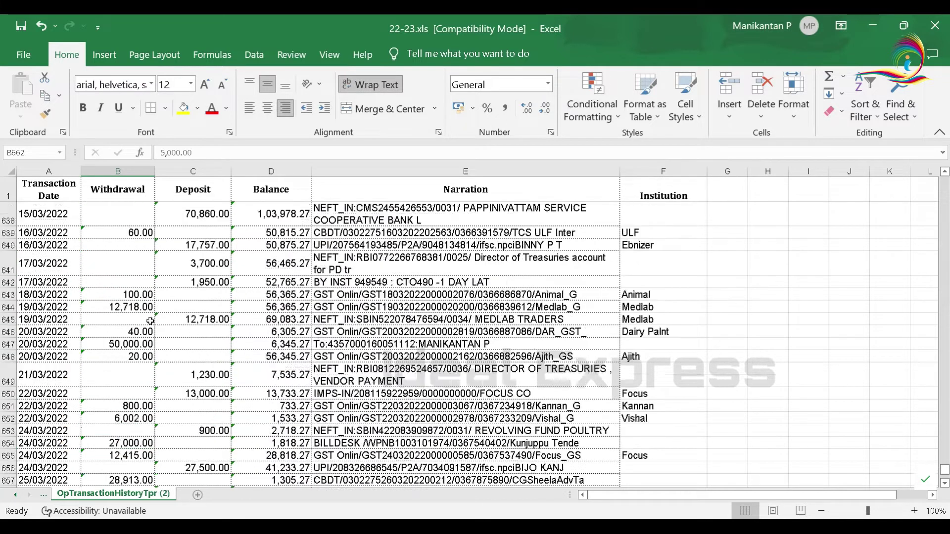
{"action": "scroll", "coordinate": [2, 237], "scroll_direction": "down", "scroll_amount": 1}
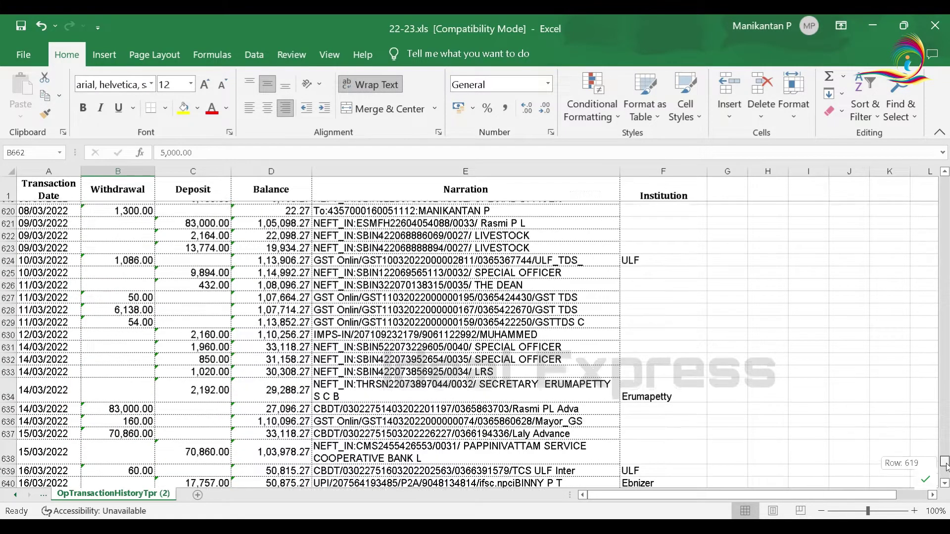
- Select the first withdrawal amounts in B2:B11 to check whether Excel's quick calculation includes a sum
{"action": "left_click_drag", "start_coordinate": [945, 448], "coordinate": [944, 185]}
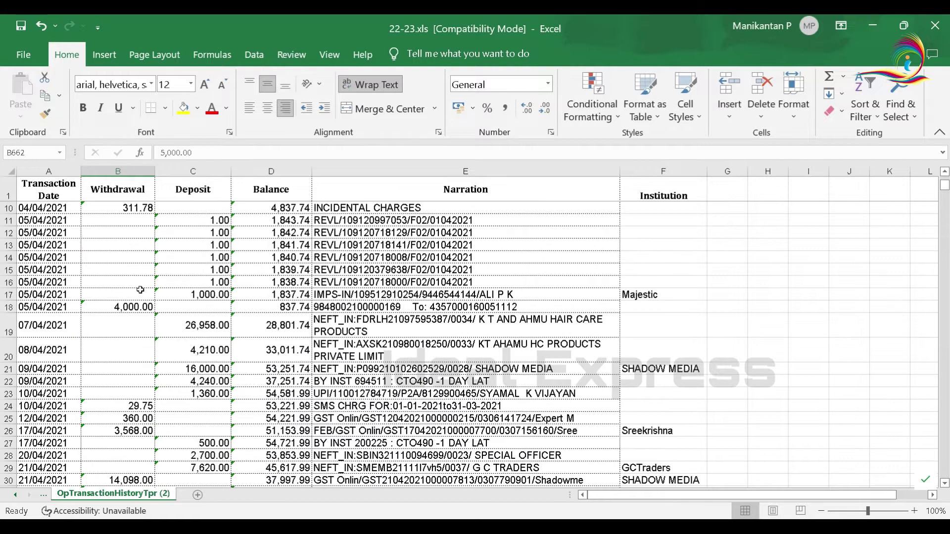
{"action": "scroll", "coordinate": [131, 225], "scroll_direction": "up", "scroll_amount": 3}
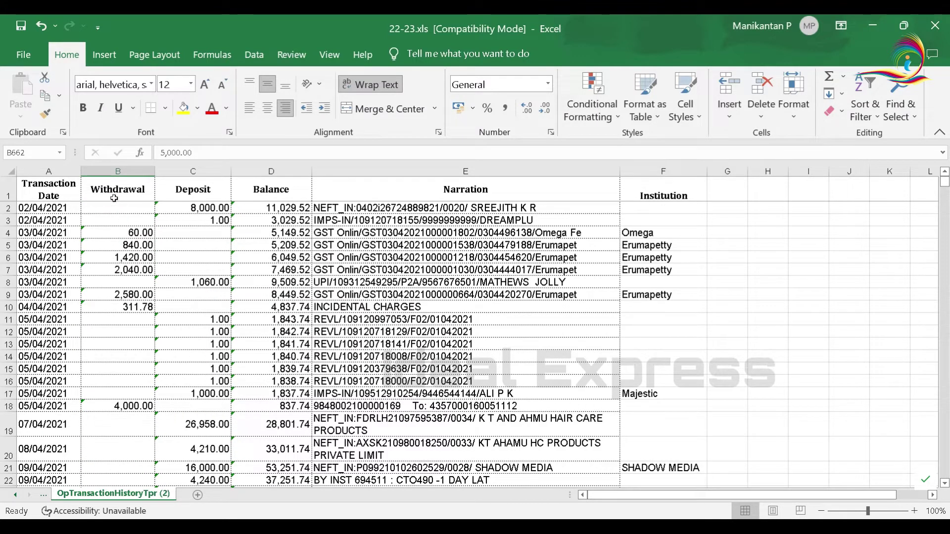
{"action": "left_click_drag", "start_coordinate": [112, 208], "coordinate": [114, 307]}
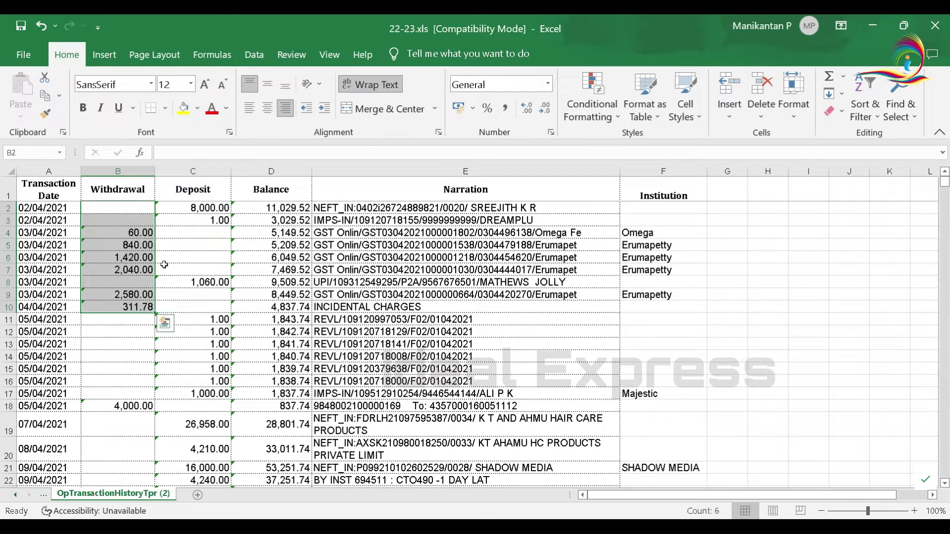
{"action": "left_click", "coordinate": [122, 211]}
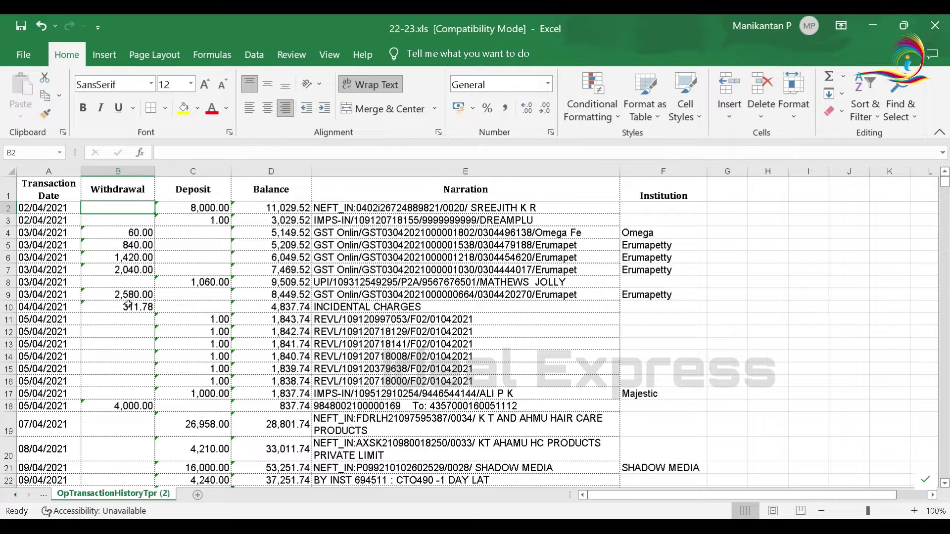
{"action": "left_click_drag", "start_coordinate": [115, 207], "coordinate": [119, 321]}
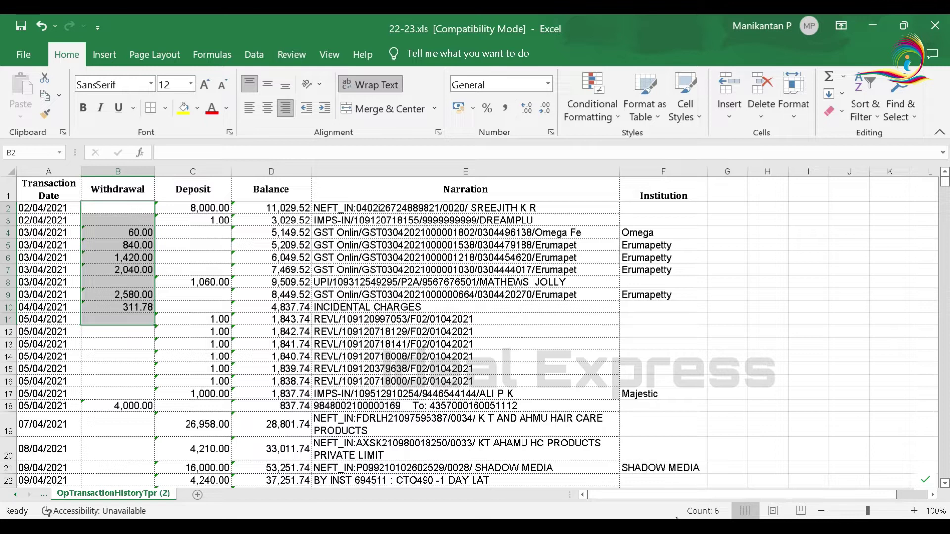
- Enter the test numbers 250, 2630 and 254 in H11:H13 and select them to check their quick sum
{"action": "left_click", "coordinate": [778, 317]}
{"action": "type", "text": "250"}
{"action": "key", "text": "Return"}
{"action": "type", "text": "2630"}
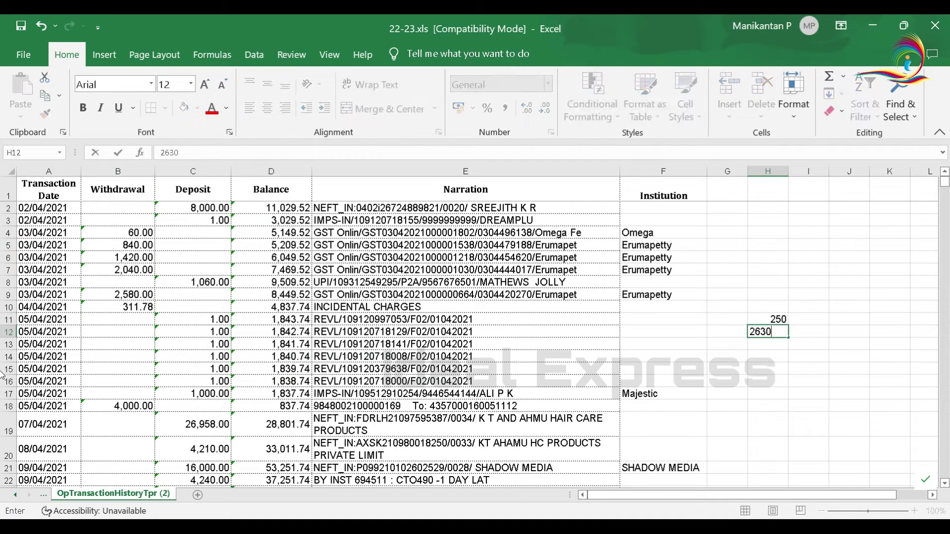
{"action": "key", "text": "Return"}
{"action": "type", "text": "2"}
{"action": "key", "text": "Return"}
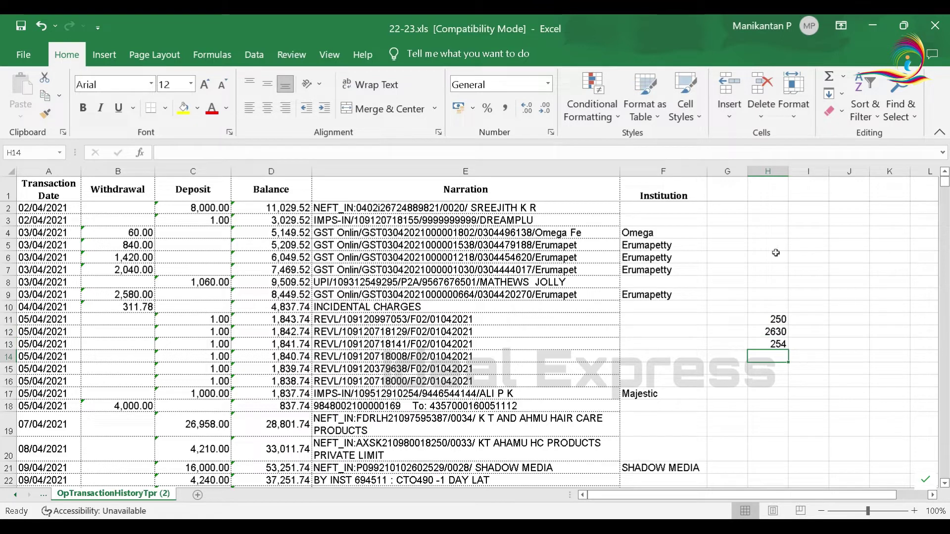
{"action": "left_click_drag", "start_coordinate": [770, 317], "coordinate": [769, 344]}
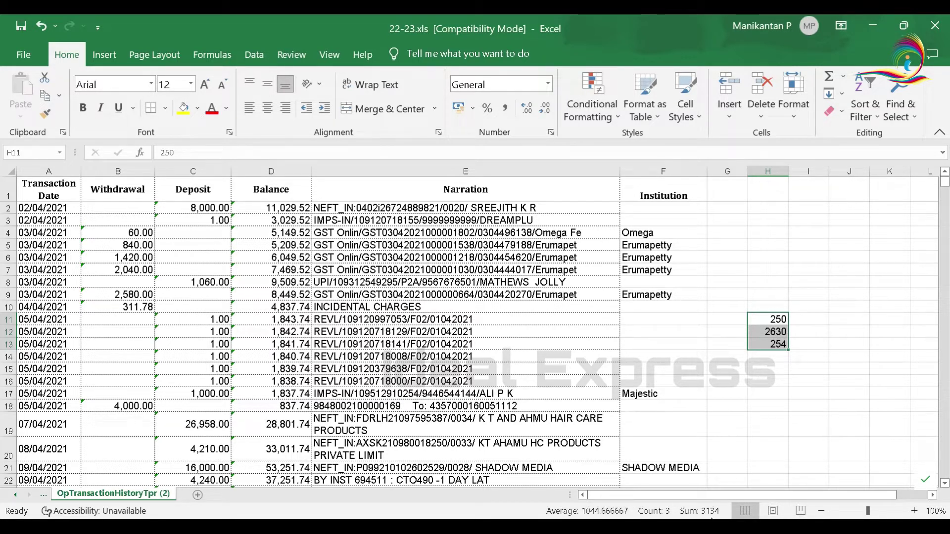
- Format the withdrawal cells B2:B11 as Number with 2 decimal places
{"action": "left_click_drag", "start_coordinate": [110, 206], "coordinate": [92, 324]}
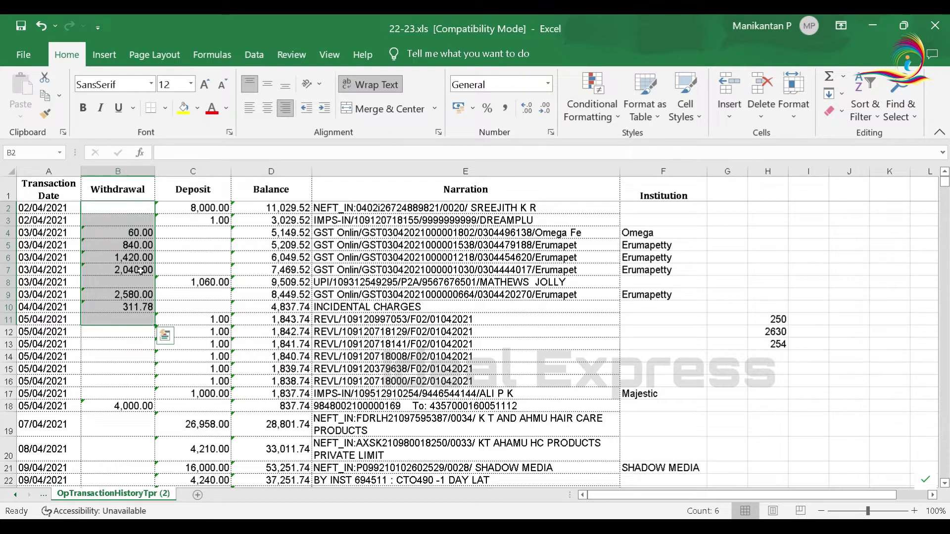
{"action": "right_click", "coordinate": [107, 266]}
{"action": "left_click", "coordinate": [224, 448]}
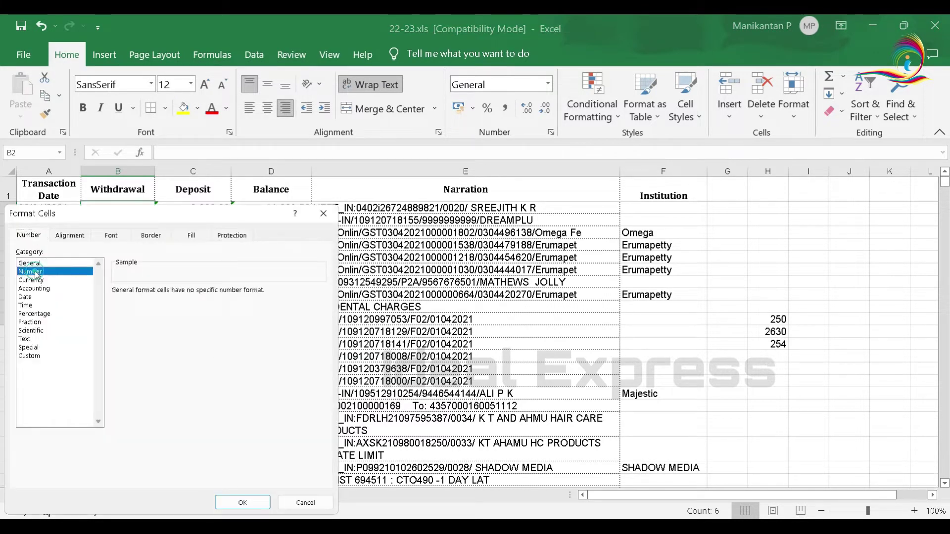
{"action": "left_click", "coordinate": [31, 272]}
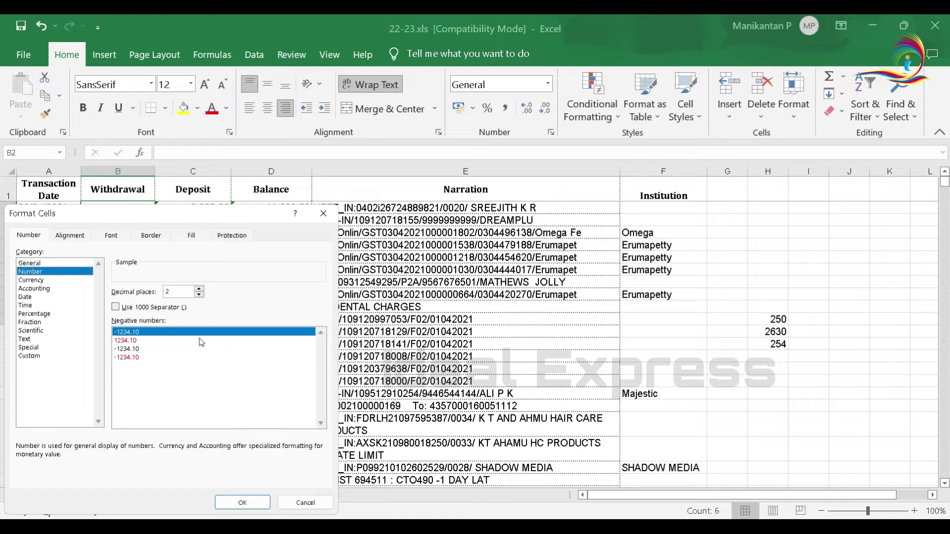
{"action": "left_click", "coordinate": [243, 503]}
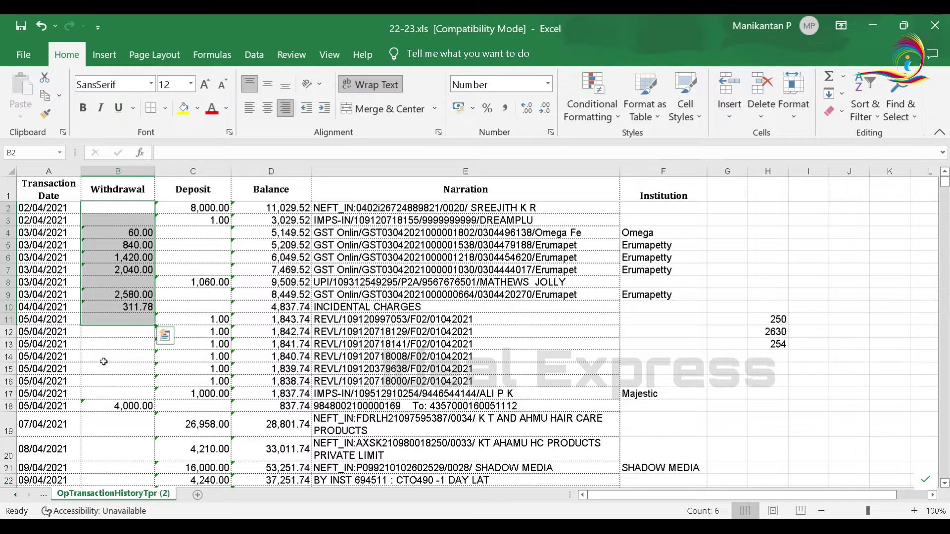
- Re-enter the withdrawal values in B4:B6 so they convert to numbers, and select them to check their quick sum
{"action": "left_click", "coordinate": [119, 277]}
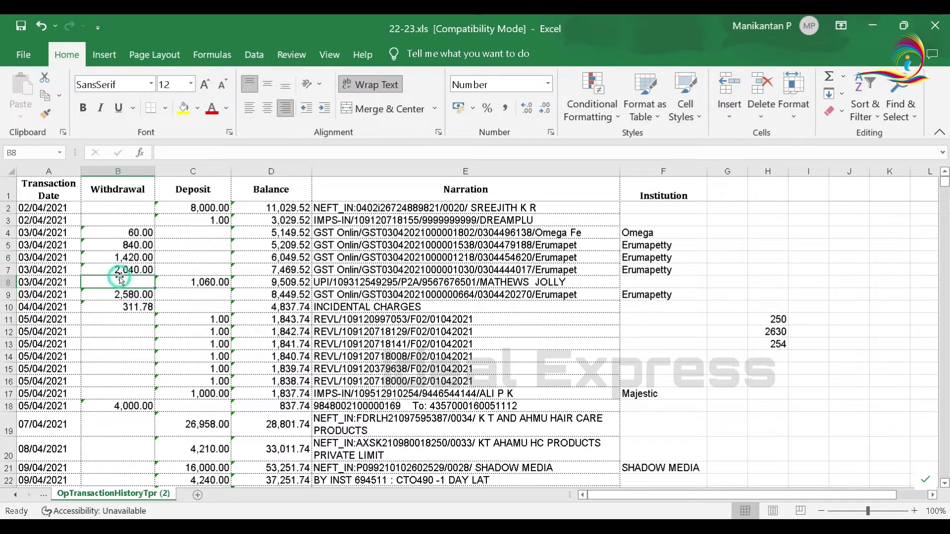
{"action": "left_click", "coordinate": [123, 233]}
{"action": "double_click", "coordinate": [122, 245]}
{"action": "double_click", "coordinate": [123, 258]}
{"action": "left_click", "coordinate": [122, 345]}
{"action": "left_click_drag", "start_coordinate": [134, 230], "coordinate": [131, 258]}
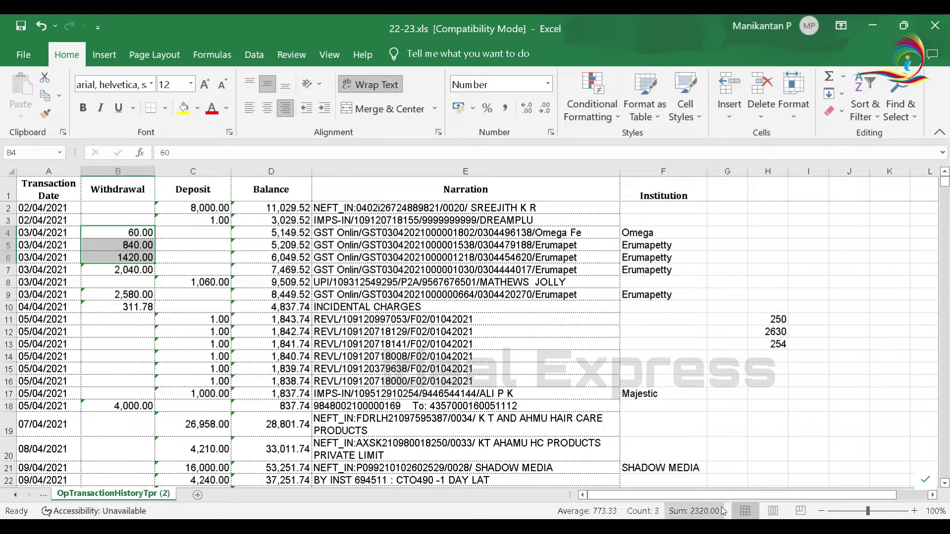
- Re-enter the withdrawal value in B18 as a number and select B4:B18 to check the quick sum
{"action": "left_click", "coordinate": [125, 405]}
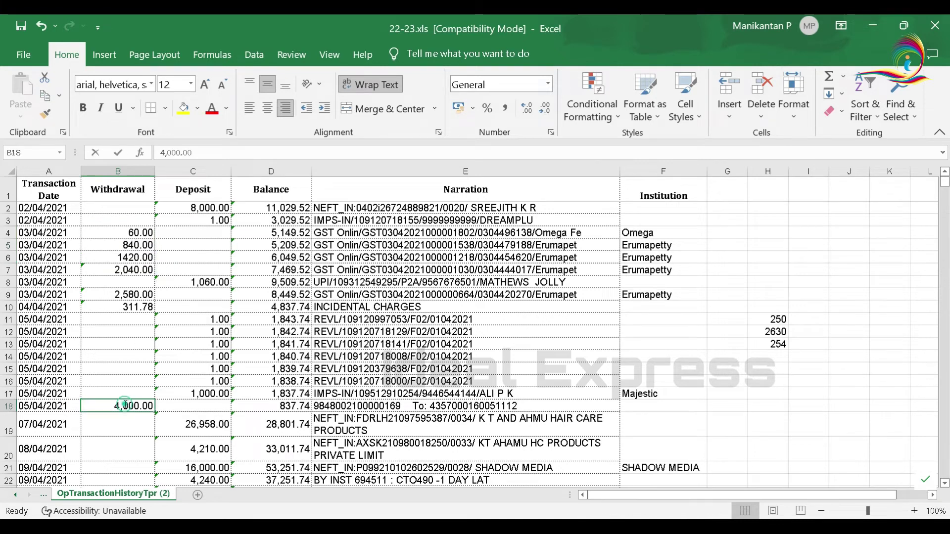
{"action": "double_click", "coordinate": [126, 406]}
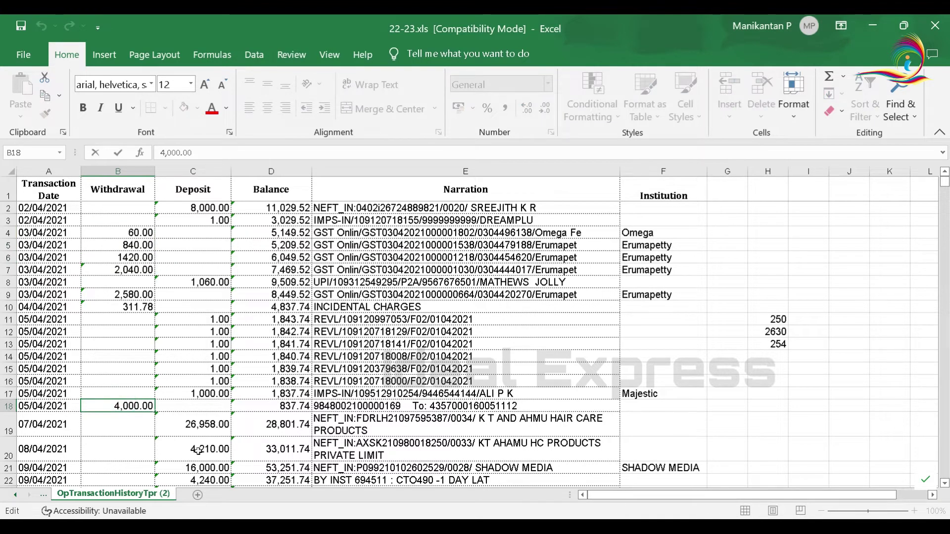
{"action": "left_click", "coordinate": [127, 443]}
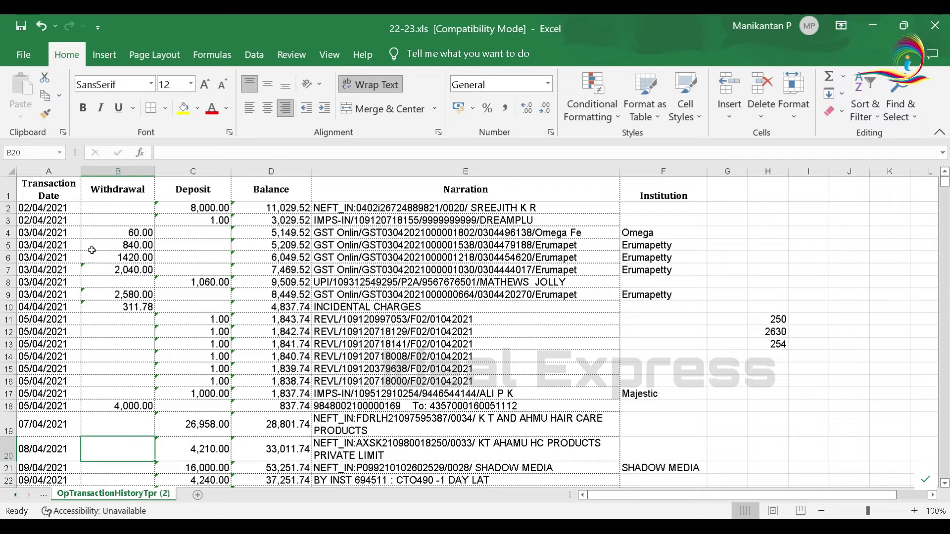
{"action": "left_click_drag", "start_coordinate": [128, 228], "coordinate": [140, 404]}
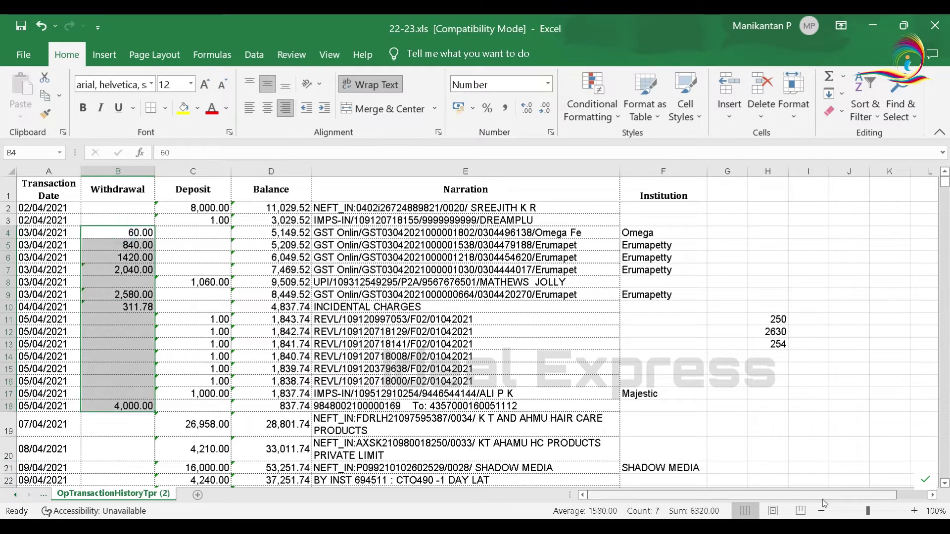
{"action": "left_click", "coordinate": [134, 260]}
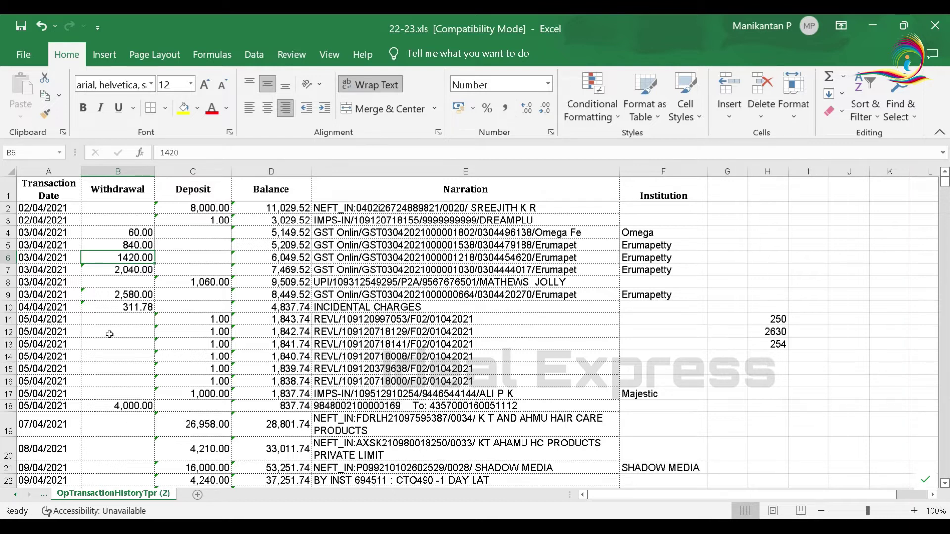
- Convert the text-stored Withdrawal amounts in B2:B666 to numbers using Text to Columns with the Delimited data type
{"action": "left_click", "coordinate": [124, 209]}
{"action": "left_click_drag", "start_coordinate": [945, 183], "coordinate": [933, 462]}
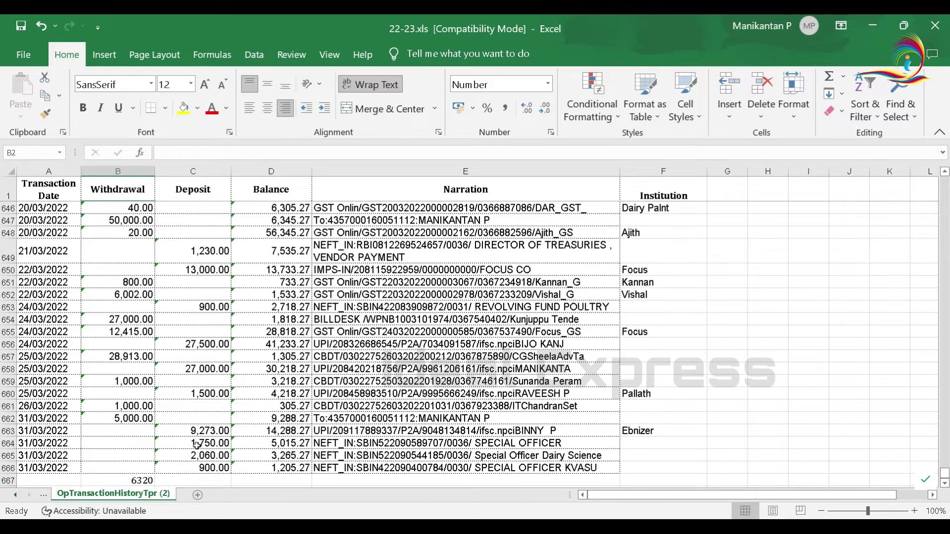
{"action": "scroll", "coordinate": [138, 448], "scroll_direction": "down", "scroll_amount": 1}
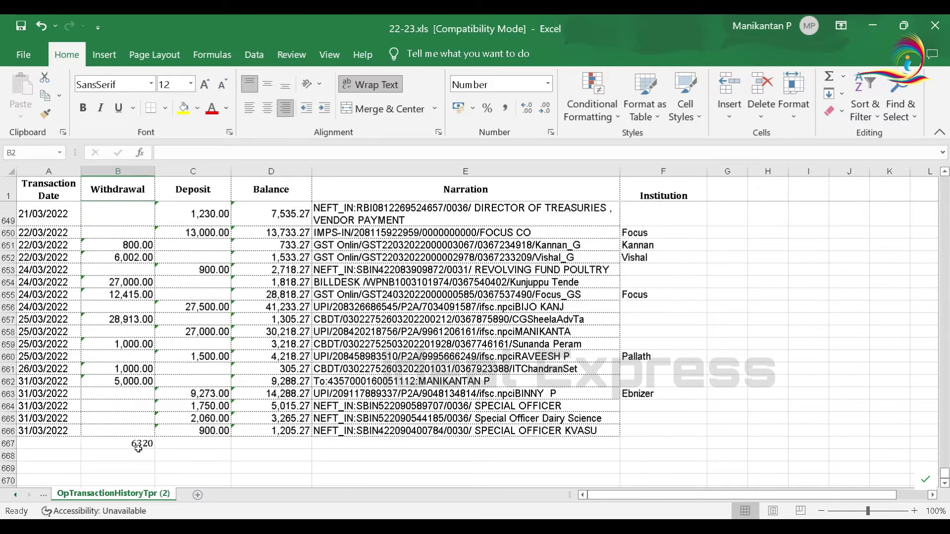
{"action": "left_click", "coordinate": [110, 431], "text": "shift"}
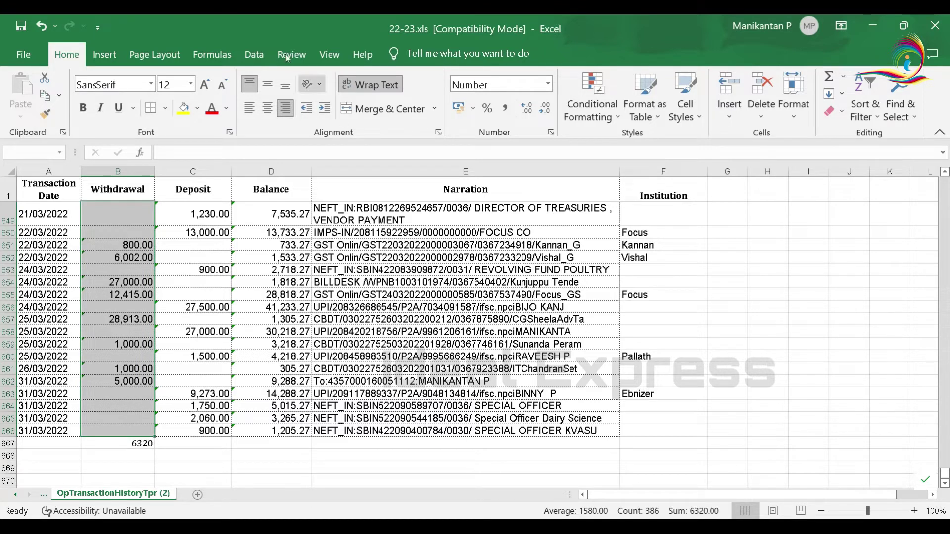
{"action": "left_click", "coordinate": [257, 57]}
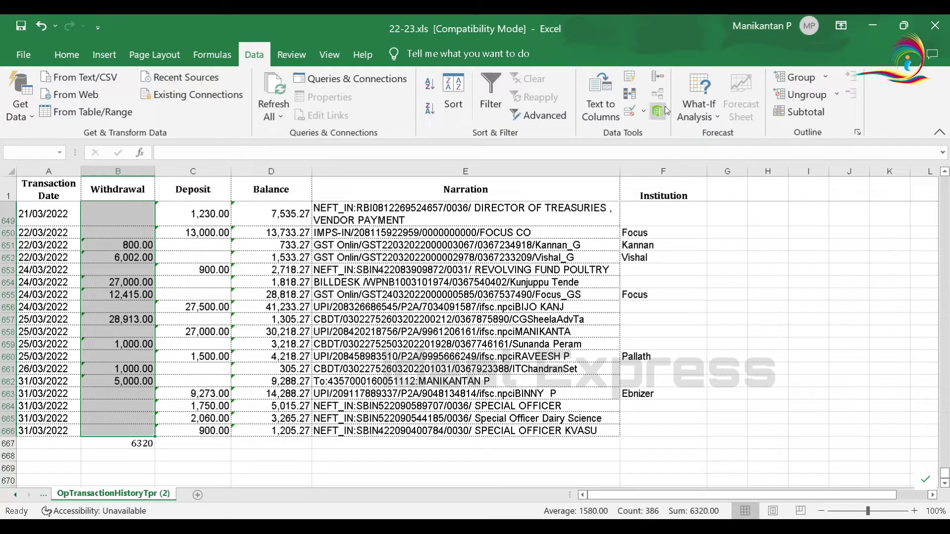
{"action": "left_click", "coordinate": [603, 104]}
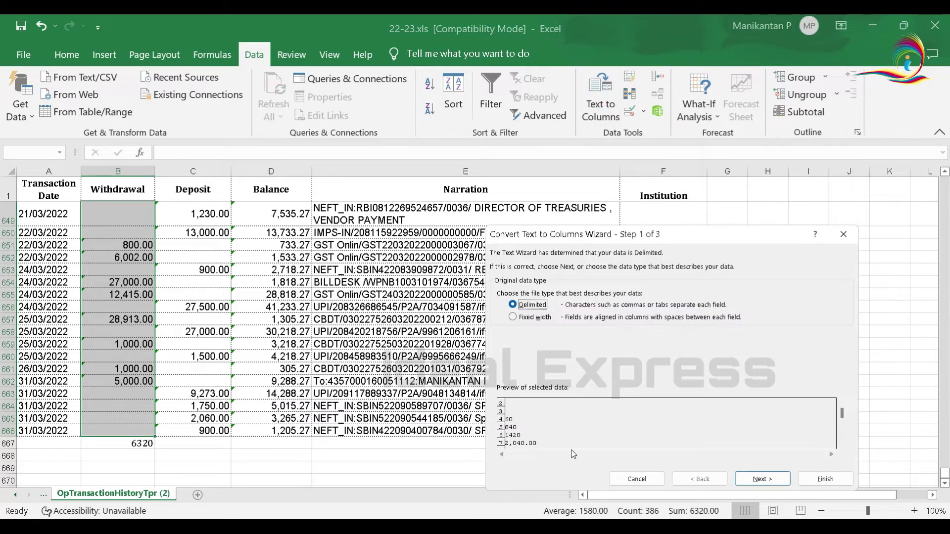
{"action": "left_click", "coordinate": [825, 479]}
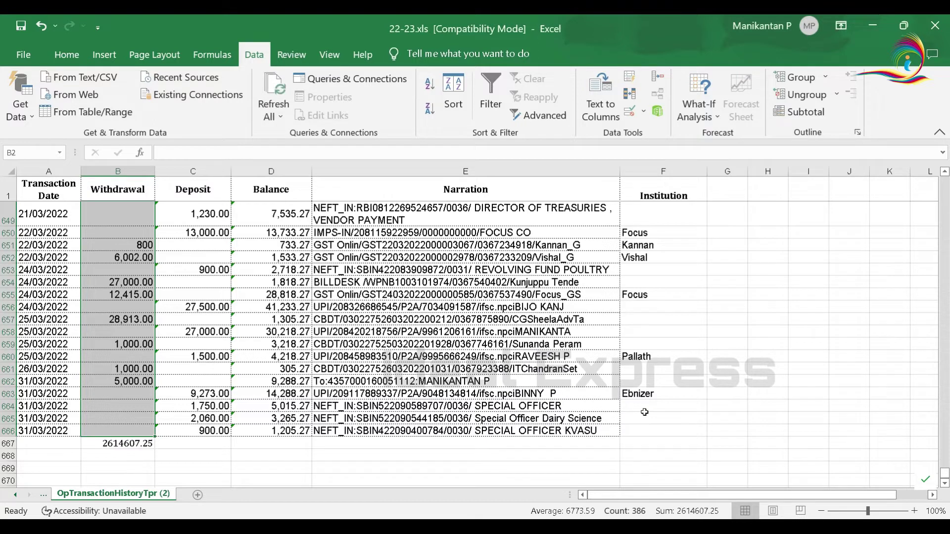
- Look through the converted Withdrawal values and check the column's total in B667 and its quick sum
{"action": "scroll", "coordinate": [137, 357], "scroll_direction": "up", "scroll_amount": 6}
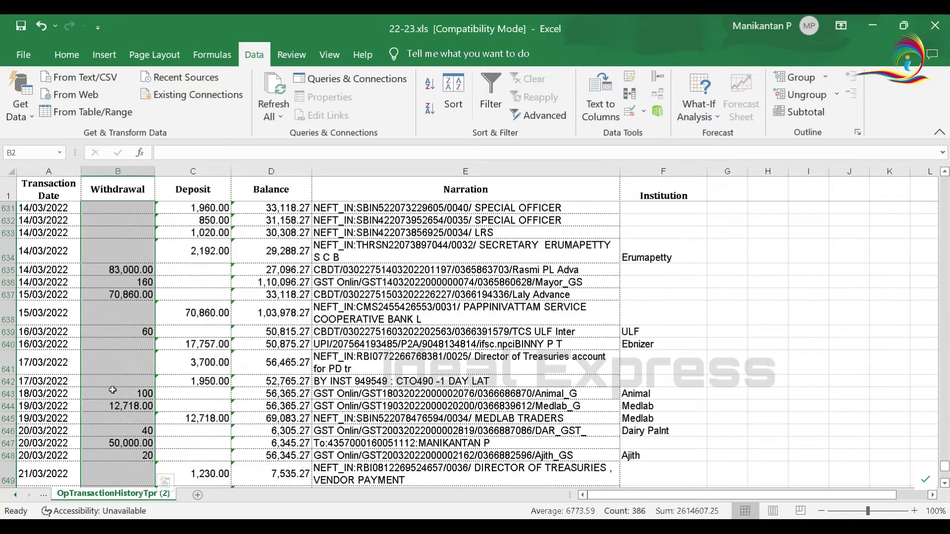
{"action": "scroll", "coordinate": [108, 458], "scroll_direction": "down", "scroll_amount": 8}
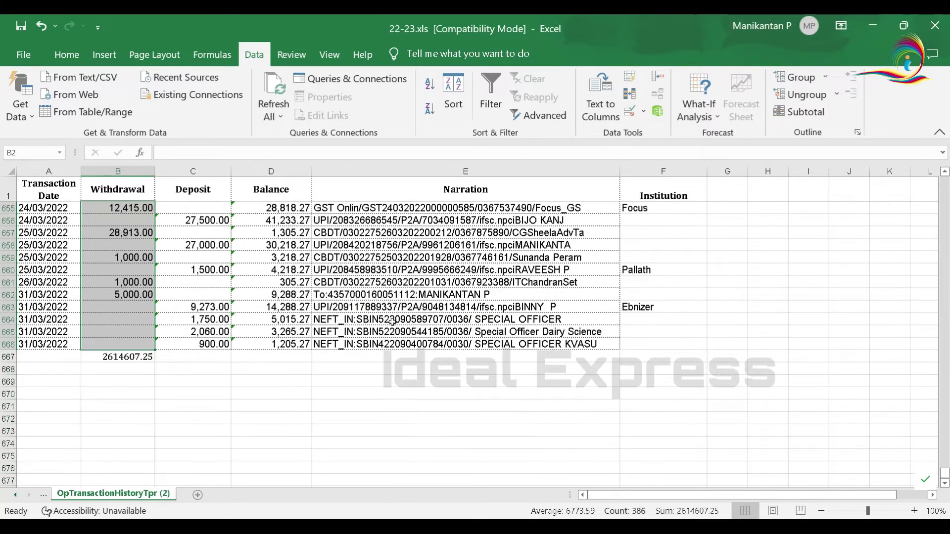
{"action": "scroll", "coordinate": [268, 393], "scroll_direction": "up", "scroll_amount": 13}
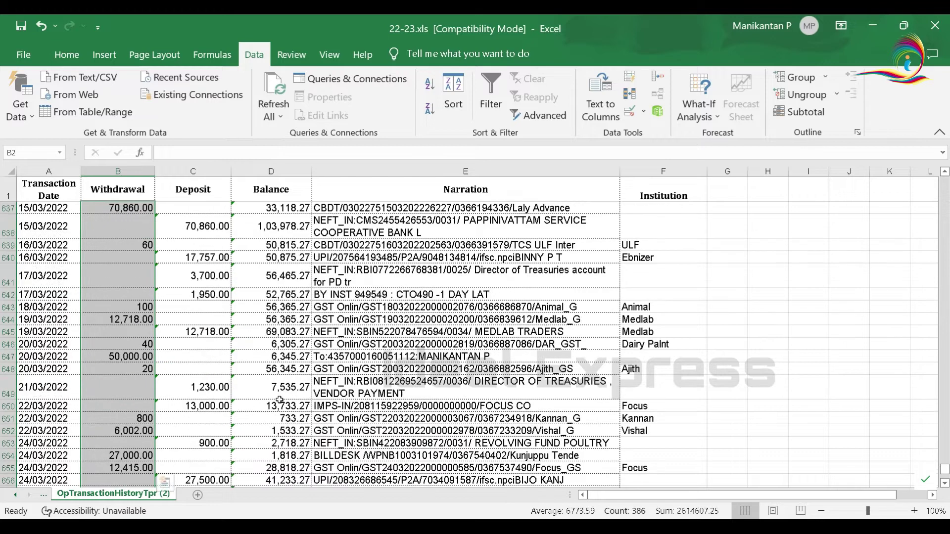
{"action": "scroll", "coordinate": [279, 399], "scroll_direction": "up", "scroll_amount": 20}
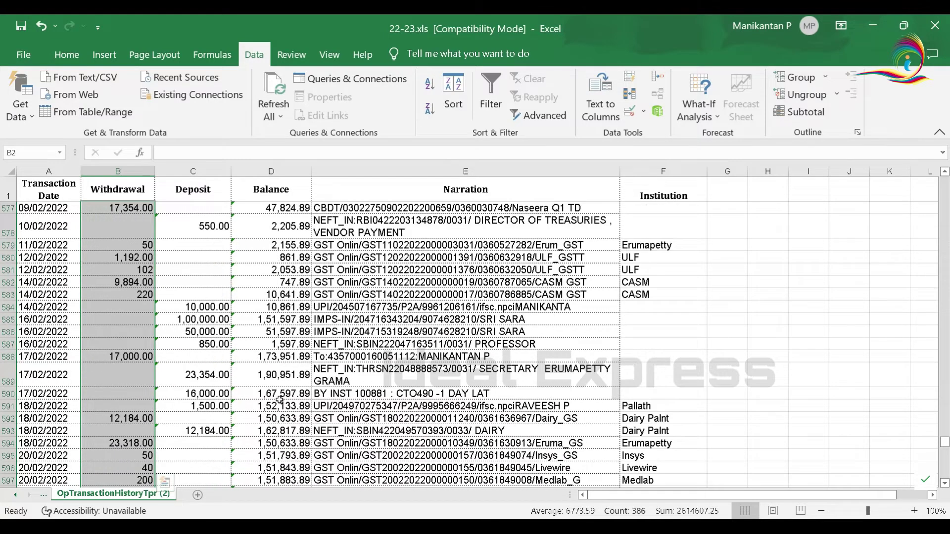
{"action": "scroll", "coordinate": [129, 378], "scroll_direction": "up", "scroll_amount": 10}
{"action": "scroll", "coordinate": [109, 357], "scroll_direction": "down", "scroll_amount": 10}
{"action": "scroll", "coordinate": [110, 357], "scroll_direction": "down", "scroll_amount": 20}
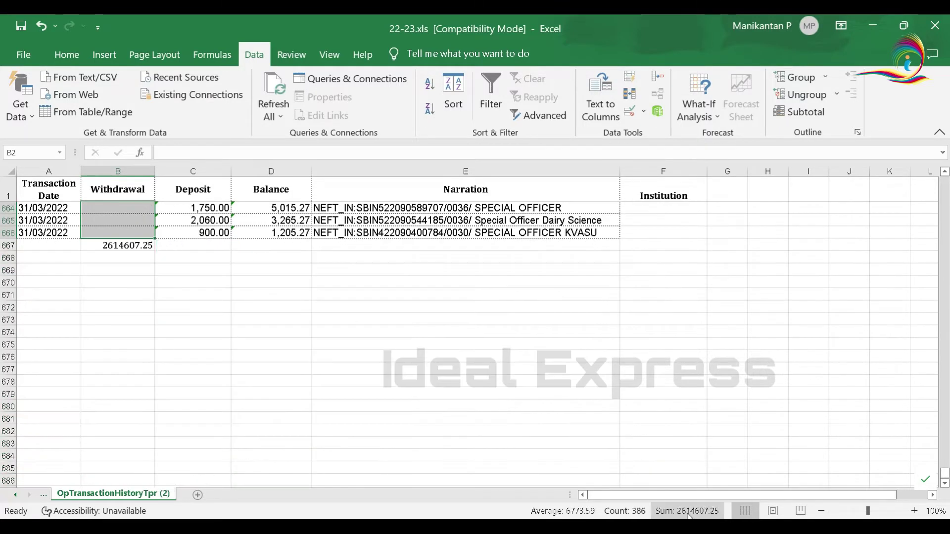
- Fill the SUM formula from B667 across to C667:D667 and check the copied formulas under Deposit and Balance
{"action": "left_click", "coordinate": [114, 249]}
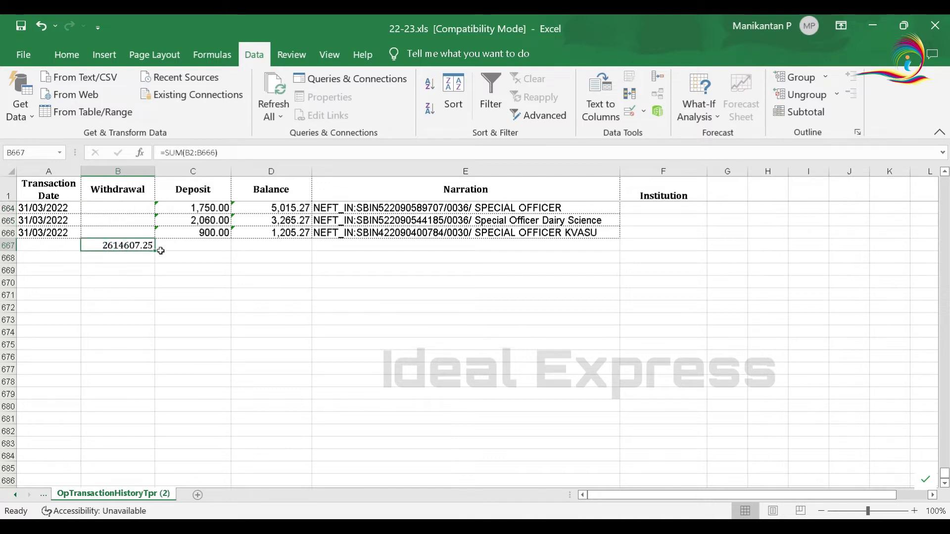
{"action": "left_click_drag", "start_coordinate": [156, 248], "coordinate": [308, 247]}
{"action": "left_click", "coordinate": [195, 305]}
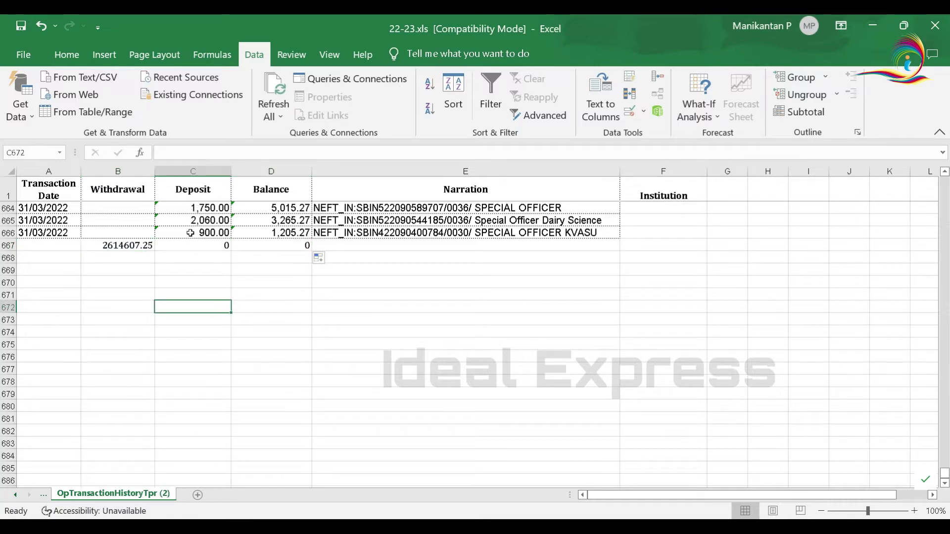
{"action": "left_click", "coordinate": [216, 249]}
{"action": "left_click", "coordinate": [268, 244]}
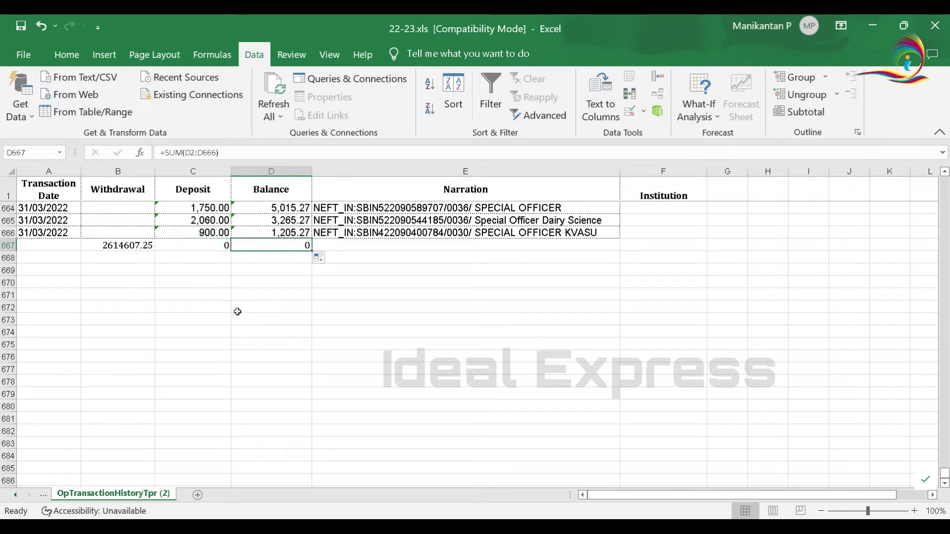
- Convert the text-stored Deposit amounts in C2:C666 to numbers using Text to Columns with its default settings
{"action": "scroll", "coordinate": [235, 310], "scroll_direction": "up", "scroll_amount": 20}
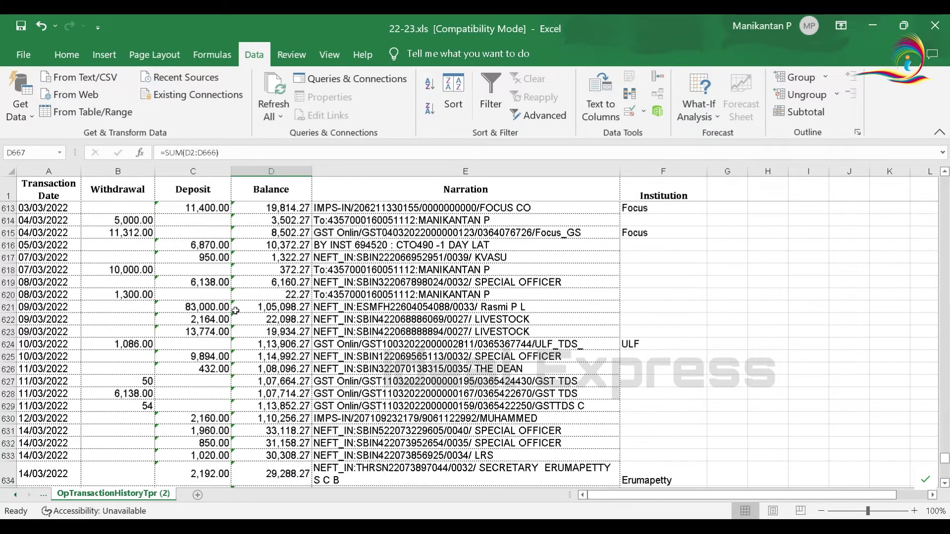
{"action": "scroll", "coordinate": [235, 310], "scroll_direction": "up", "scroll_amount": 13}
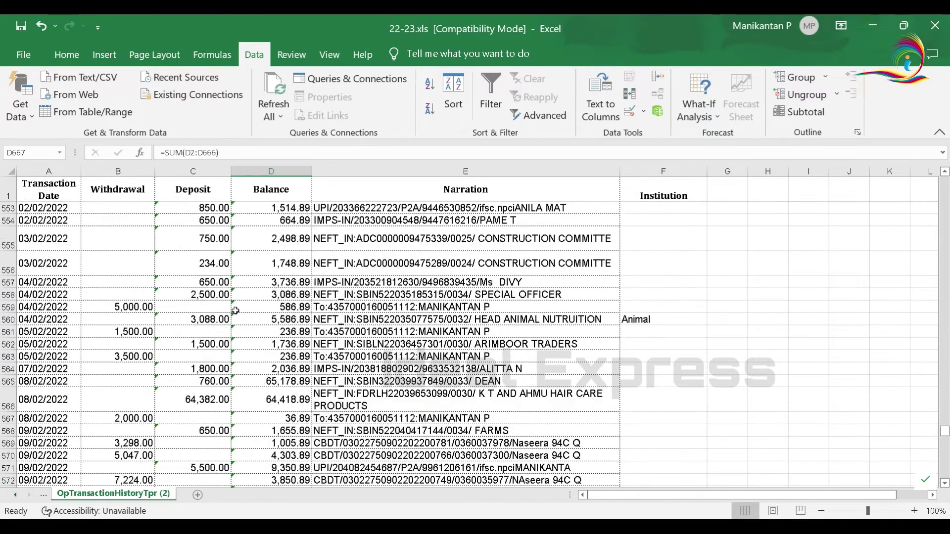
{"action": "scroll", "coordinate": [235, 310], "scroll_direction": "up", "scroll_amount": 20}
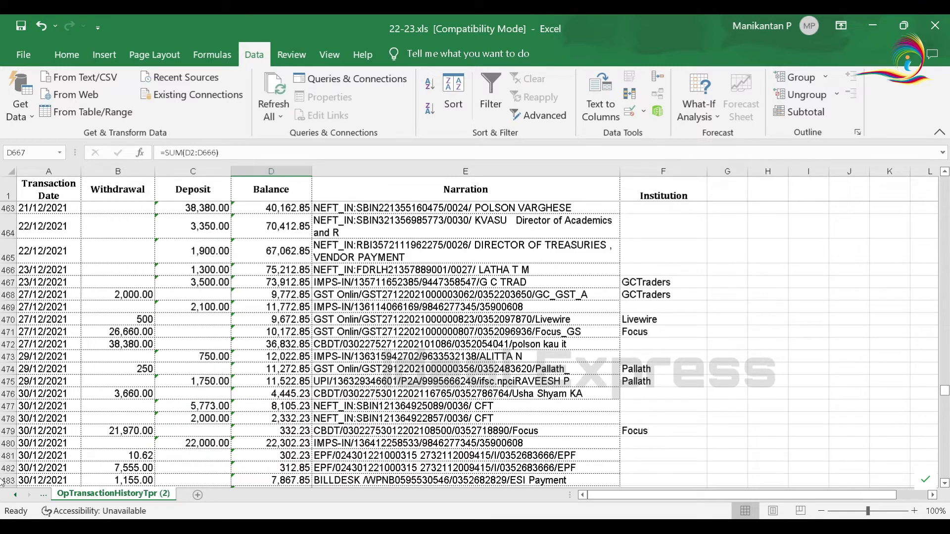
{"action": "left_click_drag", "start_coordinate": [945, 394], "coordinate": [945, 391]}
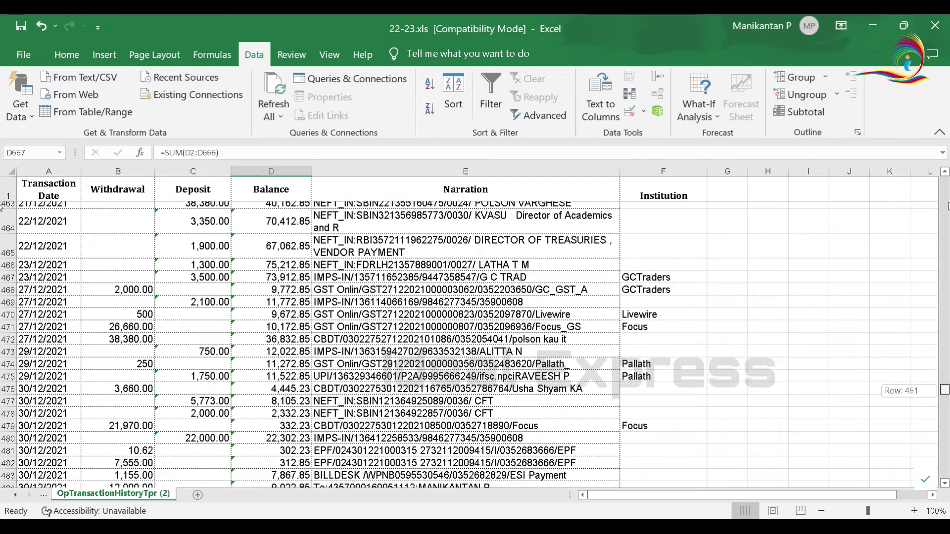
{"action": "left_click_drag", "start_coordinate": [948, 207], "coordinate": [948, 177]}
{"action": "left_click", "coordinate": [199, 209]}
{"action": "scroll", "coordinate": [208, 370], "scroll_direction": "down", "scroll_amount": 20}
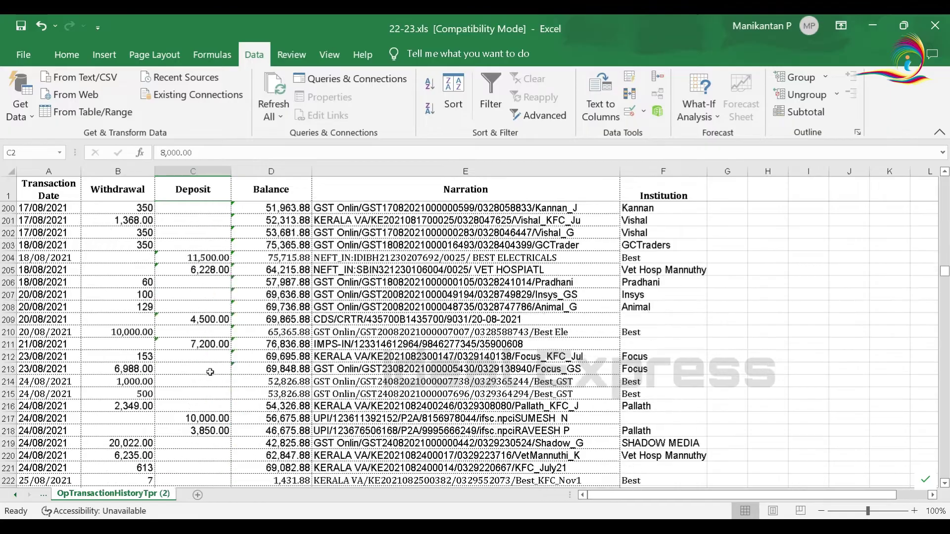
{"action": "scroll", "coordinate": [210, 372], "scroll_direction": "down", "scroll_amount": 20}
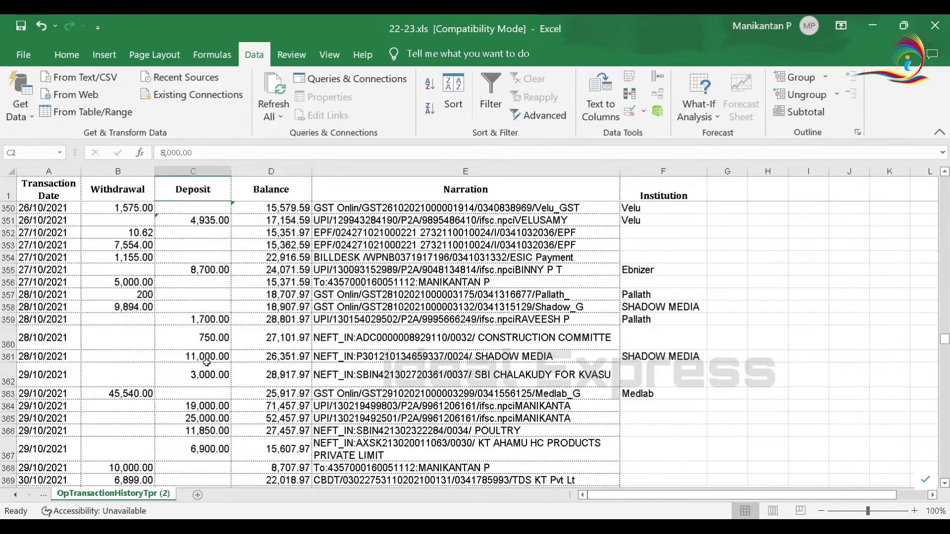
{"action": "scroll", "coordinate": [207, 363], "scroll_direction": "down", "scroll_amount": 20}
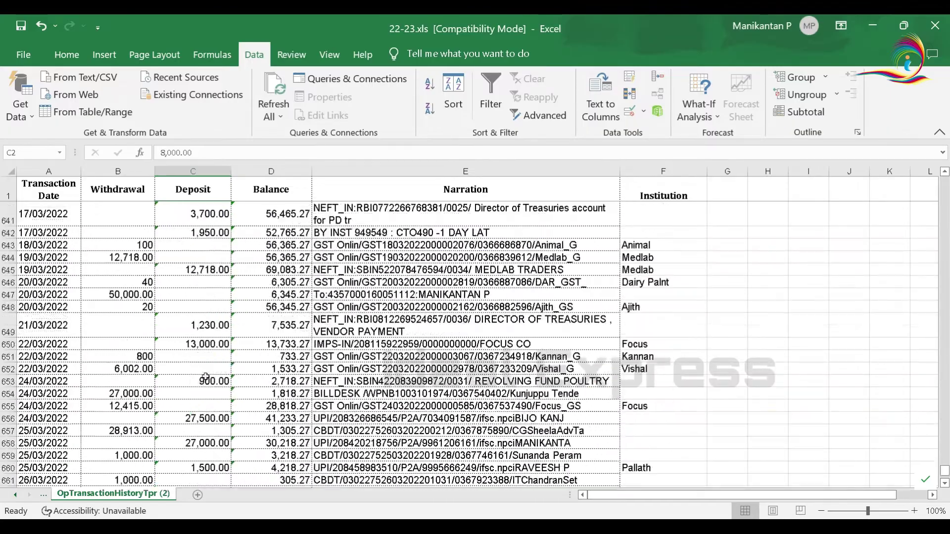
{"action": "scroll", "coordinate": [205, 378], "scroll_direction": "down", "scroll_amount": 3}
{"action": "left_click", "coordinate": [198, 407], "text": "shift"}
{"action": "left_click", "coordinate": [600, 95]}
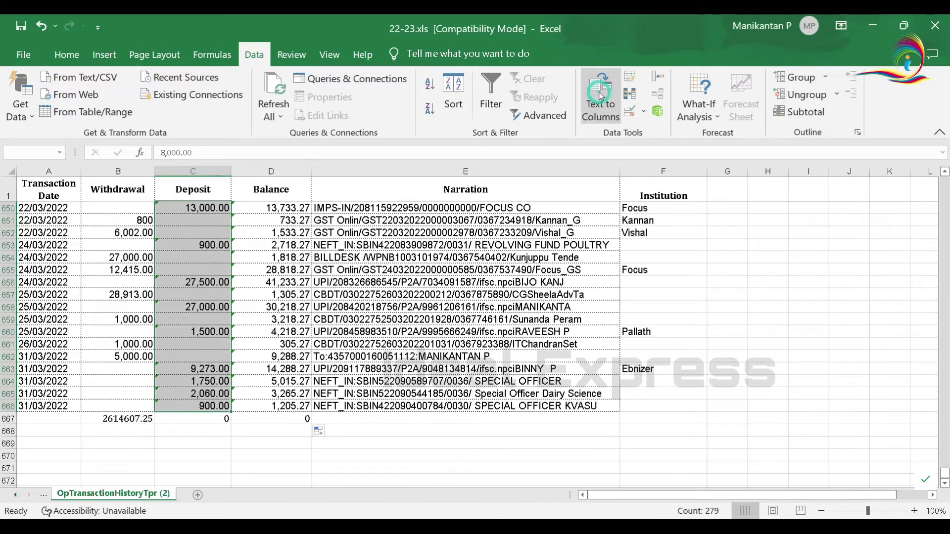
{"action": "left_click", "coordinate": [821, 479]}
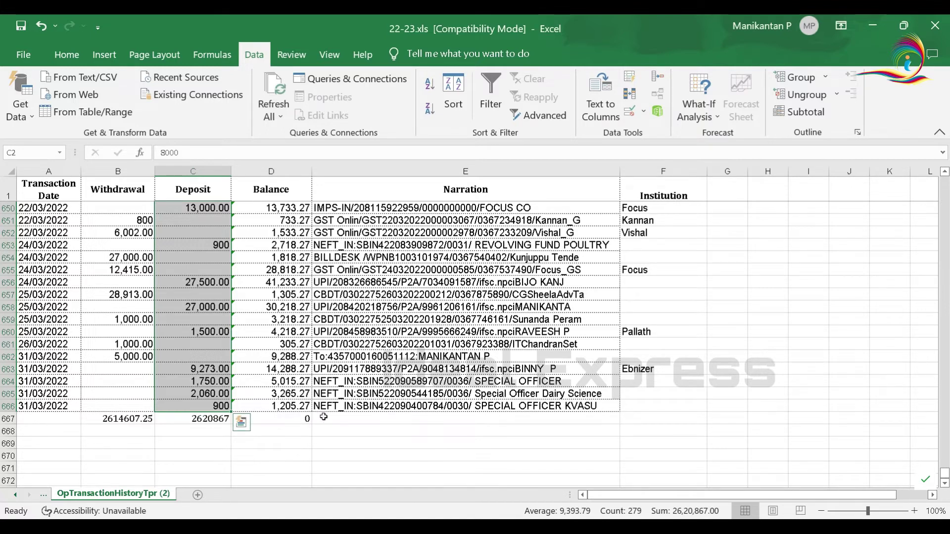
- Convert the text-stored Balance amounts in D2:D666 to numbers using Text to Columns with the Delimited data type
{"action": "left_click_drag", "start_coordinate": [945, 476], "coordinate": [897, 220]}
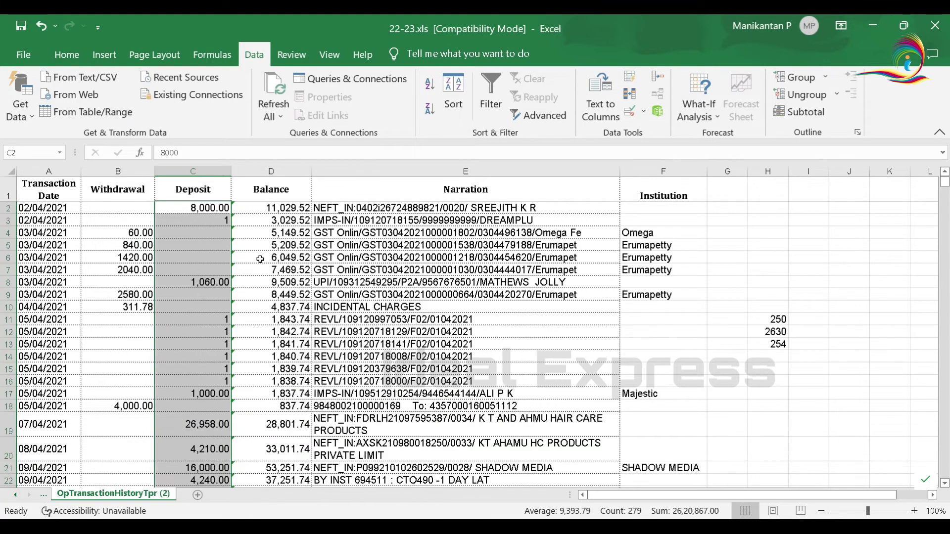
{"action": "left_click", "coordinate": [266, 207]}
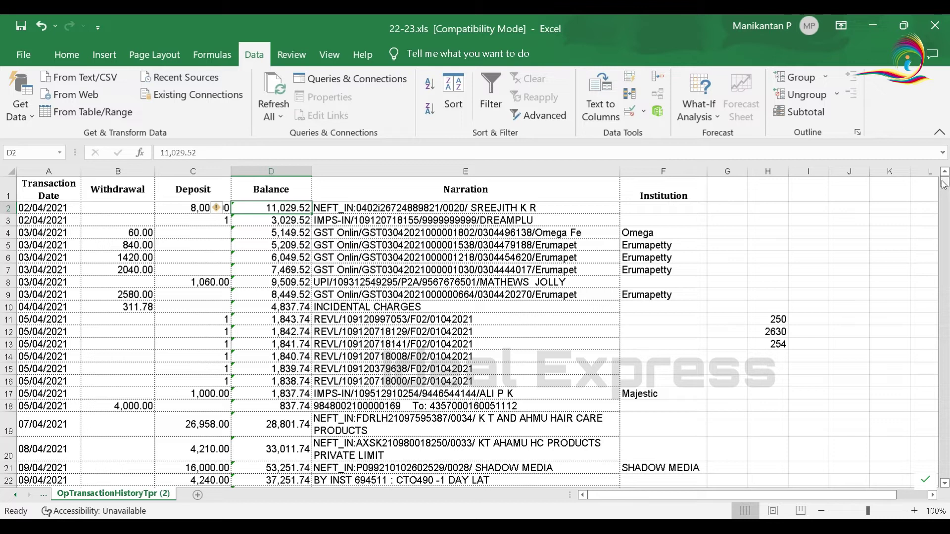
{"action": "left_click_drag", "start_coordinate": [945, 186], "coordinate": [3, 481]}
{"action": "scroll", "coordinate": [171, 435], "scroll_direction": "down", "scroll_amount": 5}
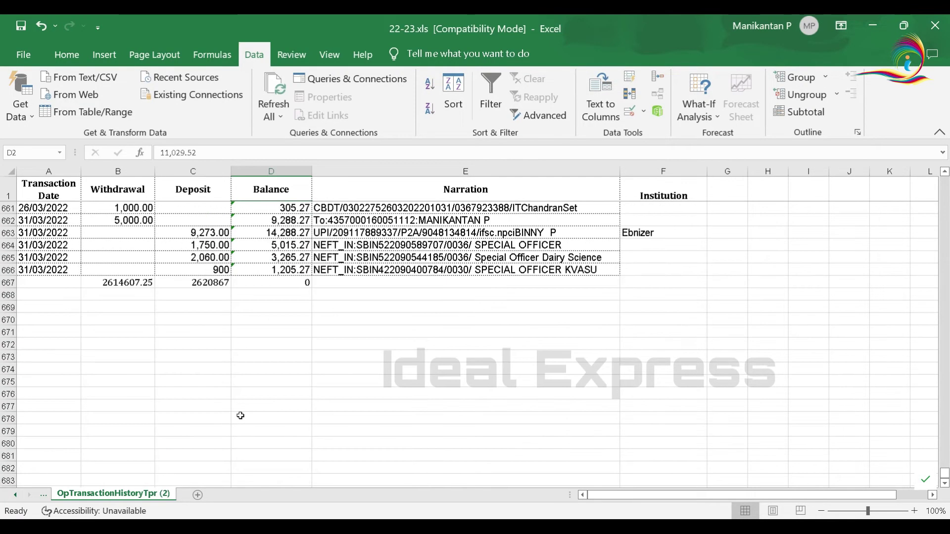
{"action": "left_click", "coordinate": [278, 268], "text": "shift"}
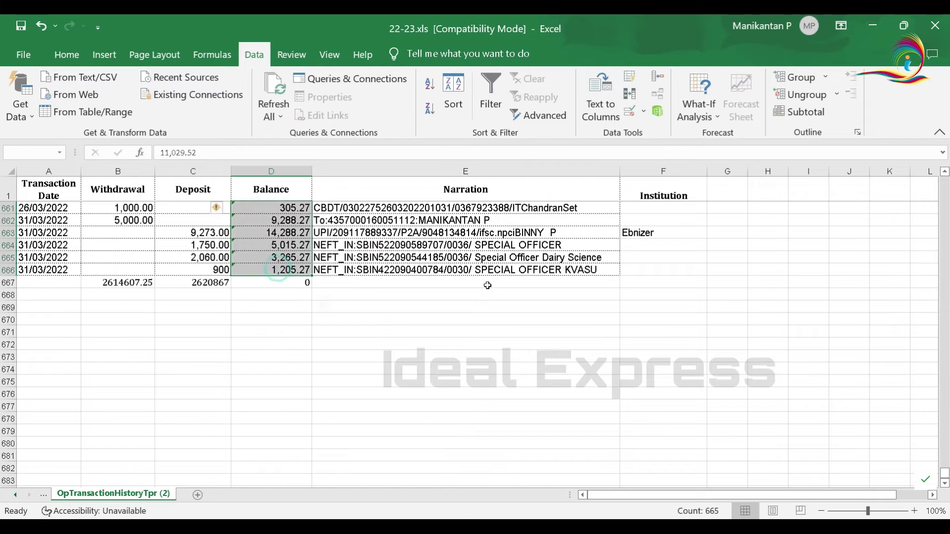
{"action": "left_click", "coordinate": [600, 99]}
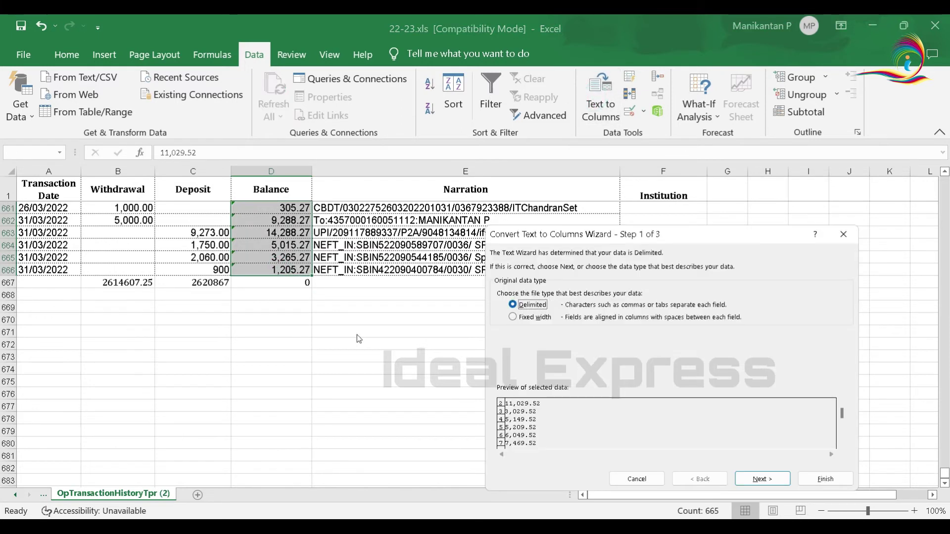
{"action": "left_click", "coordinate": [834, 485]}
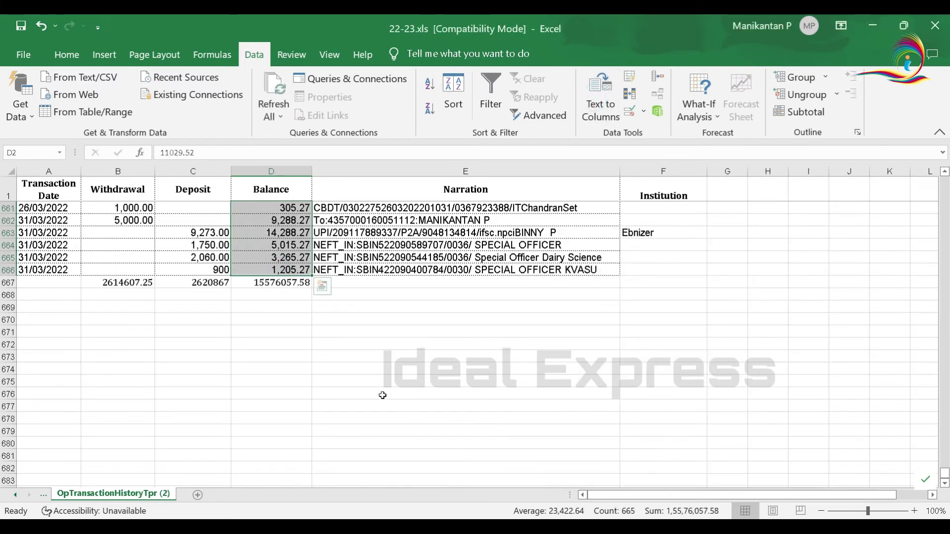
{"action": "left_click", "coordinate": [265, 344]}
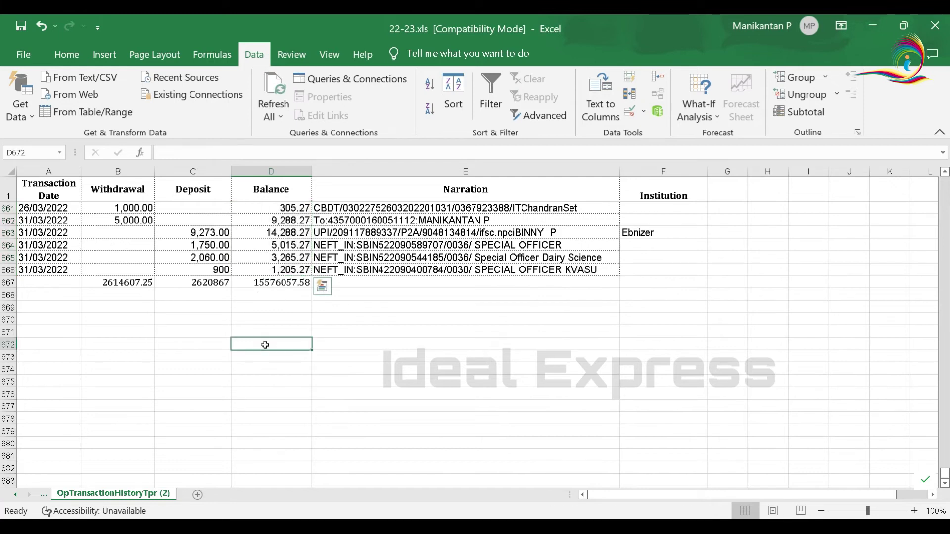